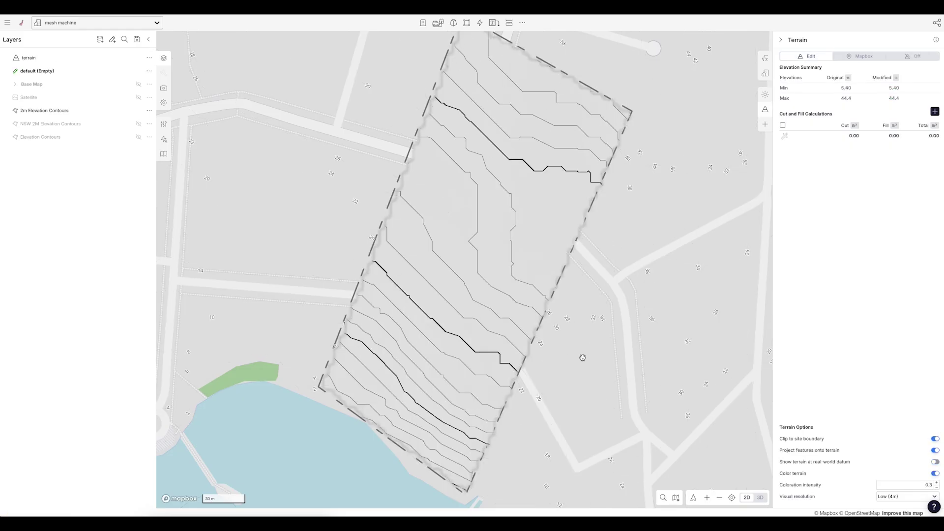
Draw a rectangular building about 77 by 49 m mid-slope on the site in 3D and set its usage to Residential
drag(583, 356, 575, 364)
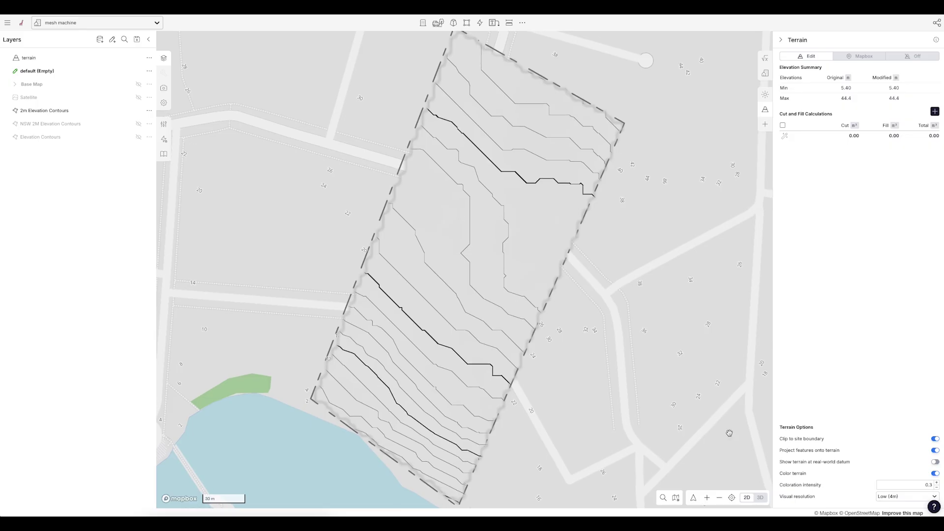
click(760, 497)
right_drag(681, 413, 661, 372)
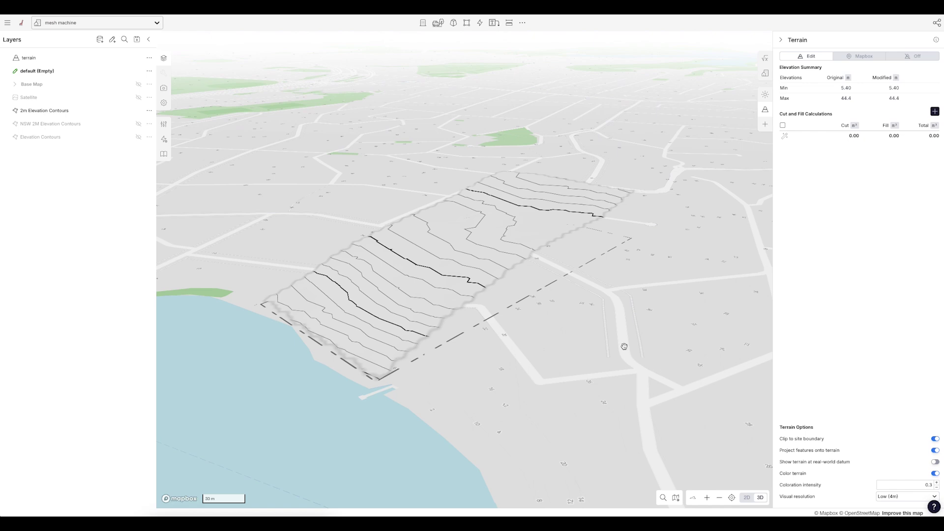
drag(610, 343, 612, 348)
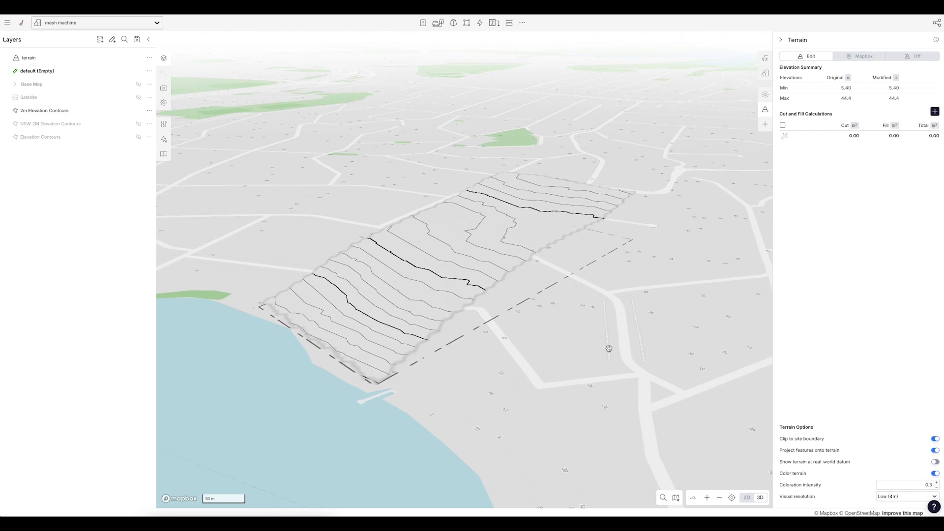
right_drag(581, 328, 586, 334)
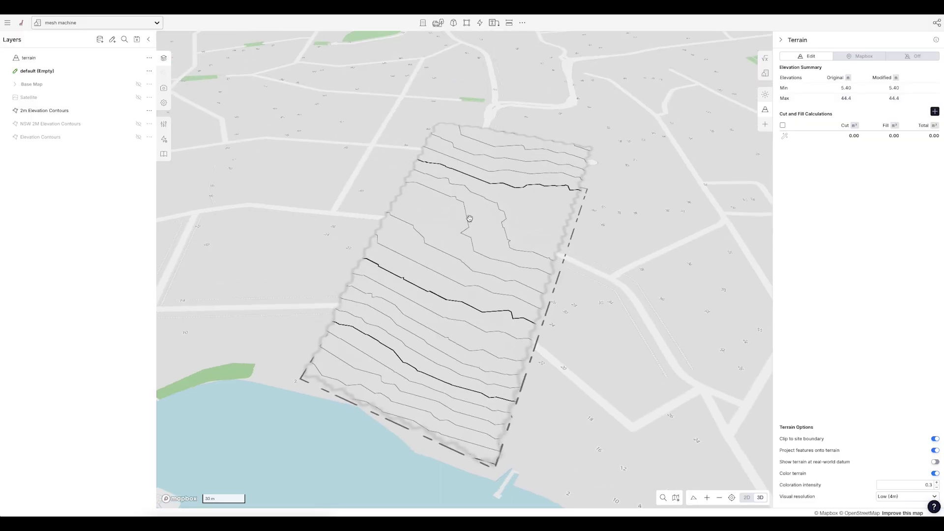
click(435, 252)
click(410, 348)
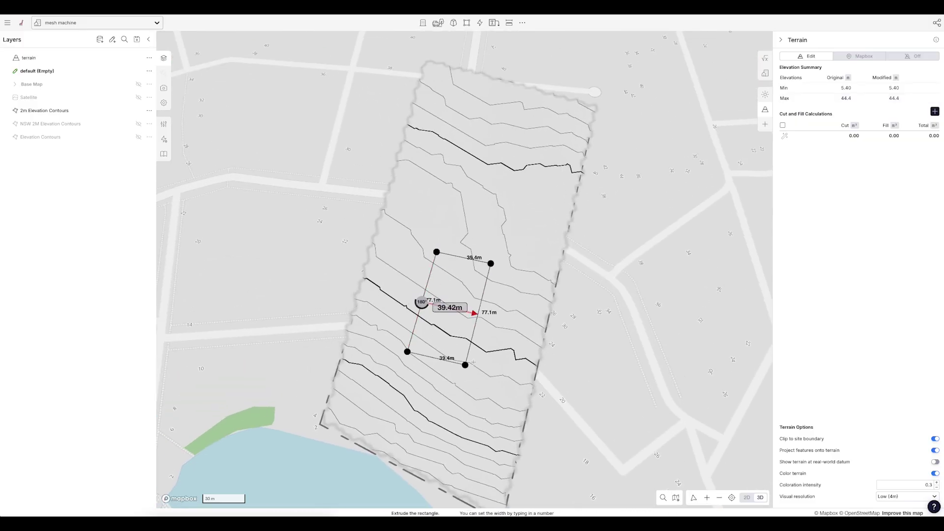
click(481, 361)
click(47, 62)
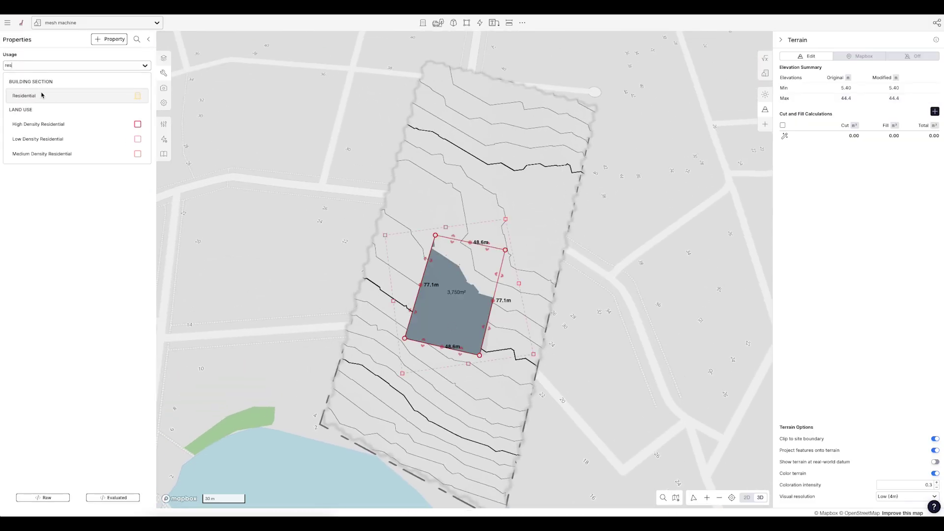
click(43, 96)
Place copies of the residential building along the slope, from the uphill end of the site down to the shoreline
right_drag(582, 380, 542, 318)
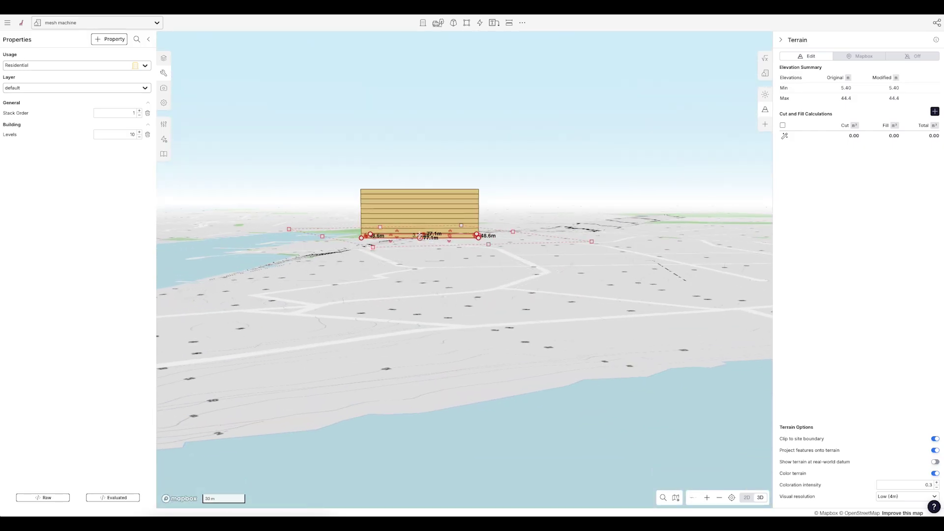
right_drag(417, 272, 423, 285)
drag(419, 243, 265, 254)
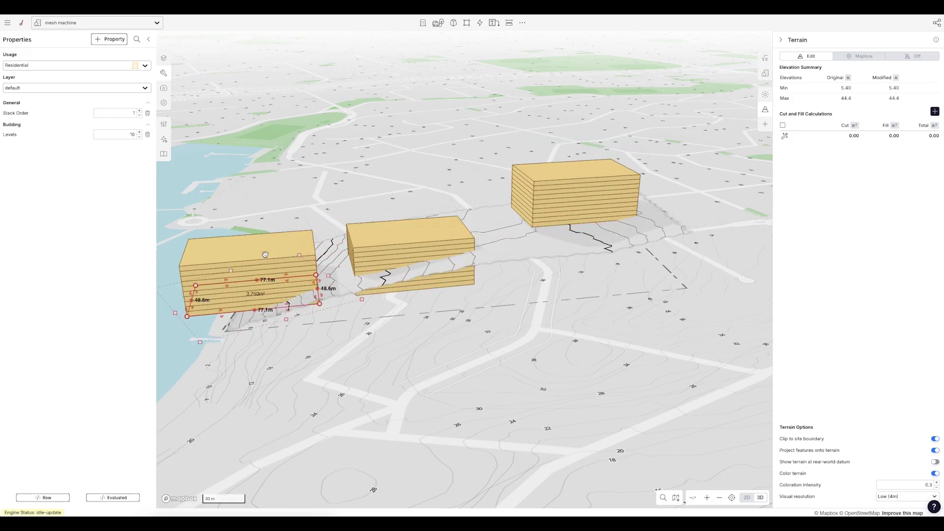
click(392, 265)
click(408, 312)
right_drag(408, 314, 277, 301)
Select all three residential buildings and delete them
click(365, 186)
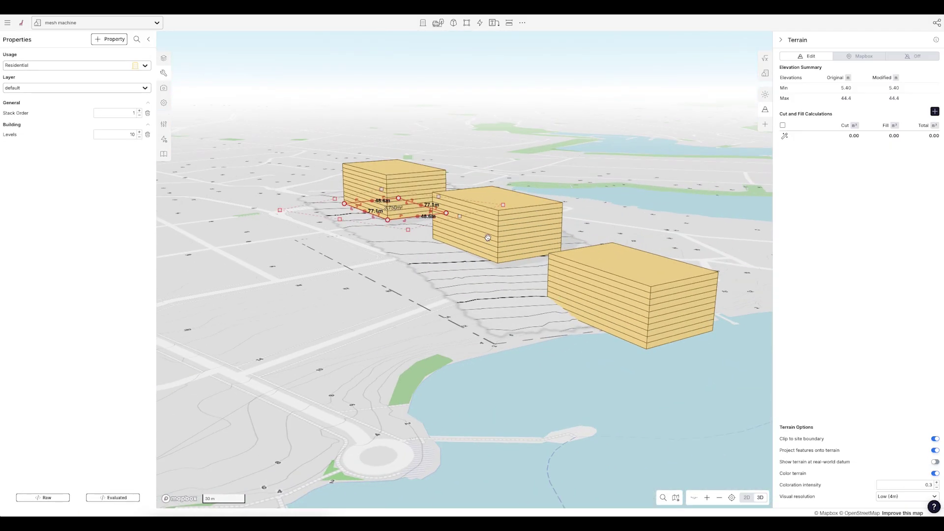
shift+click(488, 238)
shift+click(612, 299)
key(Delete)
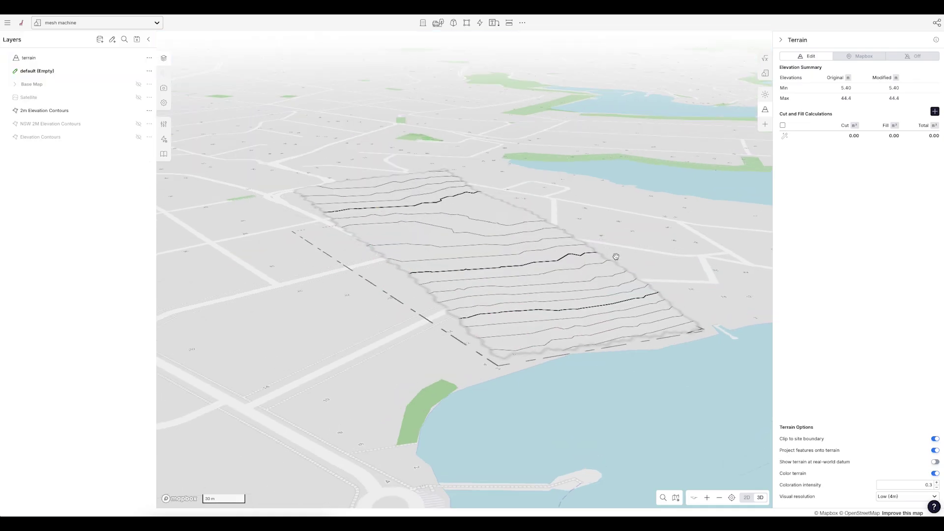
Add a four-sided cut-and-fill pad about 126 by 54 m on the middle of the sloping terrain
click(934, 111)
click(468, 214)
click(407, 230)
click(492, 315)
double_click(556, 292)
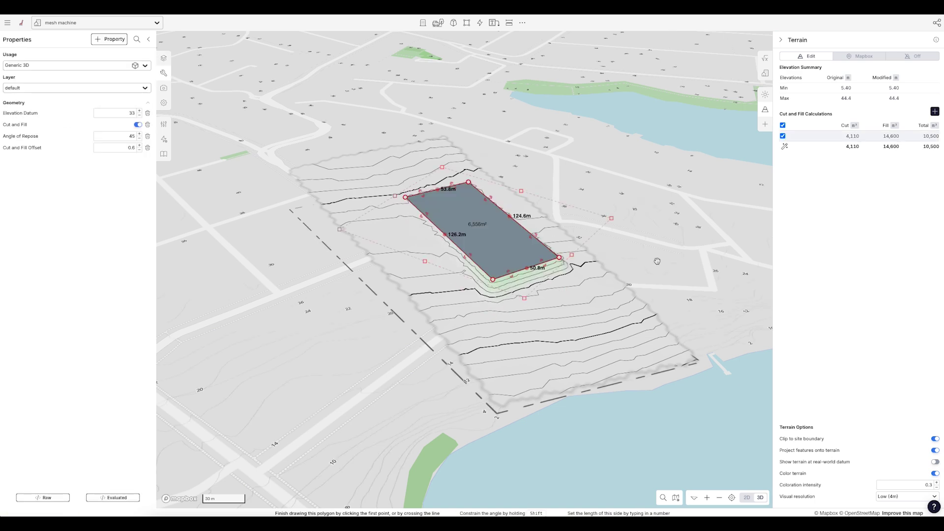
Set the pad's elevation datum to 23.3 and angle of repose to 67.85, with its long sides shortened to about 78 m
drag(487, 238, 466, 241)
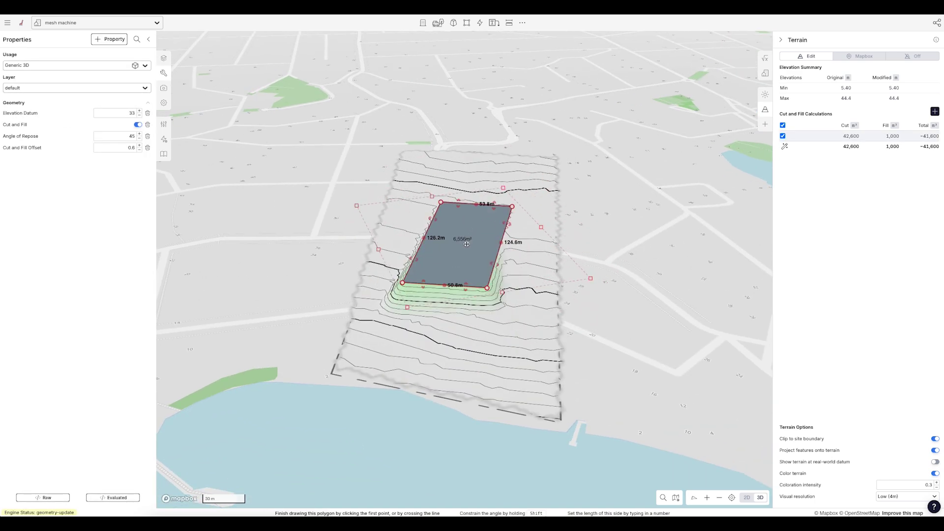
drag(125, 117, 288, 129)
drag(128, 136, 103, 117)
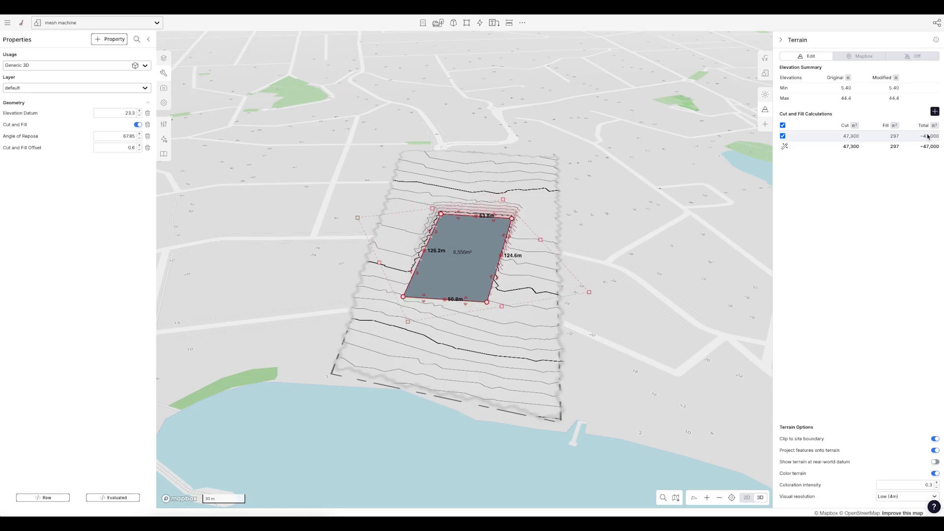
right_drag(635, 239, 626, 238)
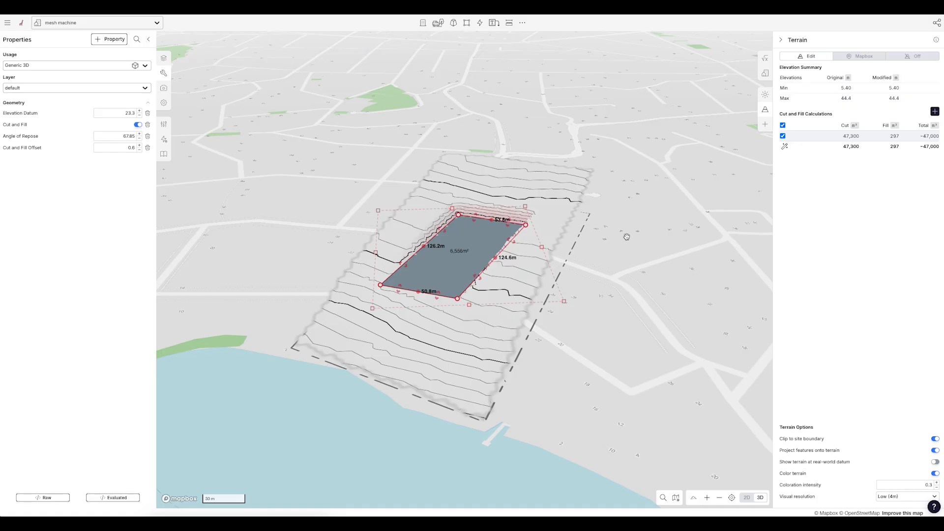
click(484, 233)
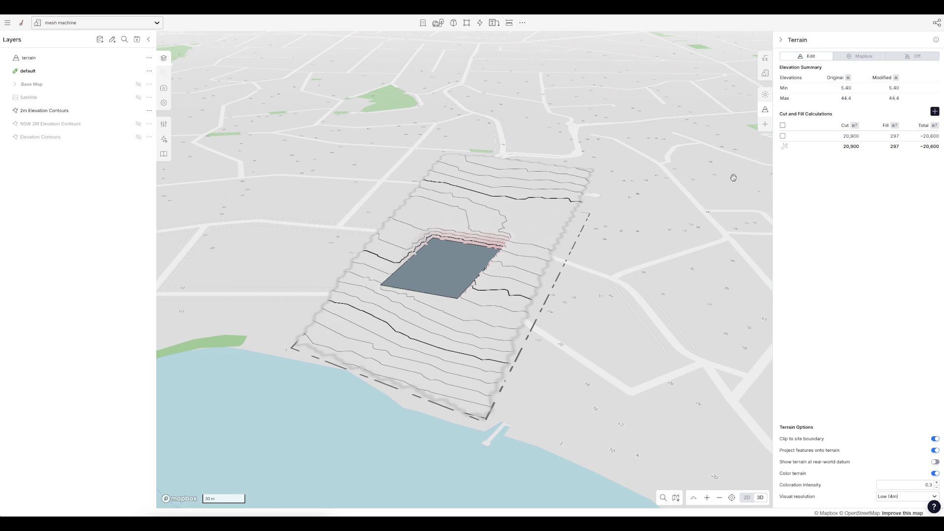
Turn the terrain off and delete the cut-and-fill pad
click(915, 56)
click(462, 299)
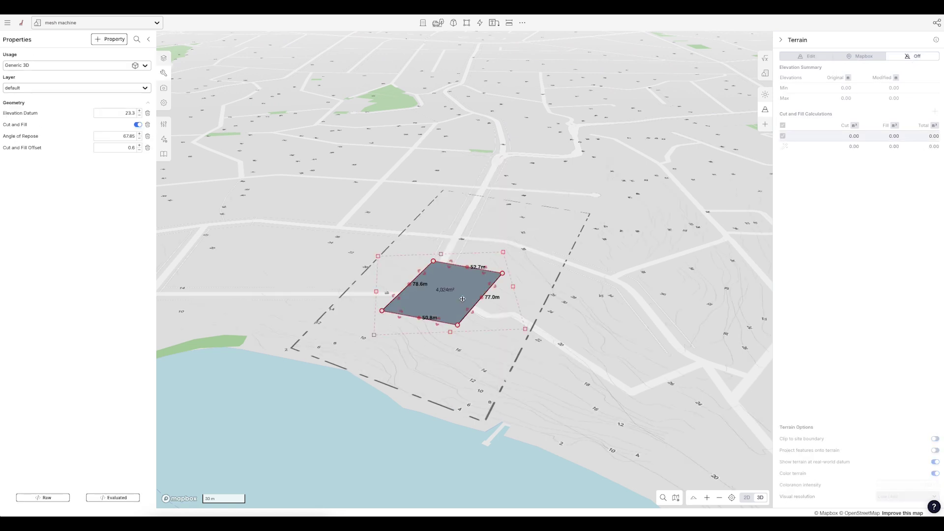
key(Delete)
Draw a four-sided shape of about 11,510 m² across the shoreline end of the site in 2D, fitting its corners to the boundary
key(2)
drag(464, 300, 461, 260)
key(r)
click(367, 218)
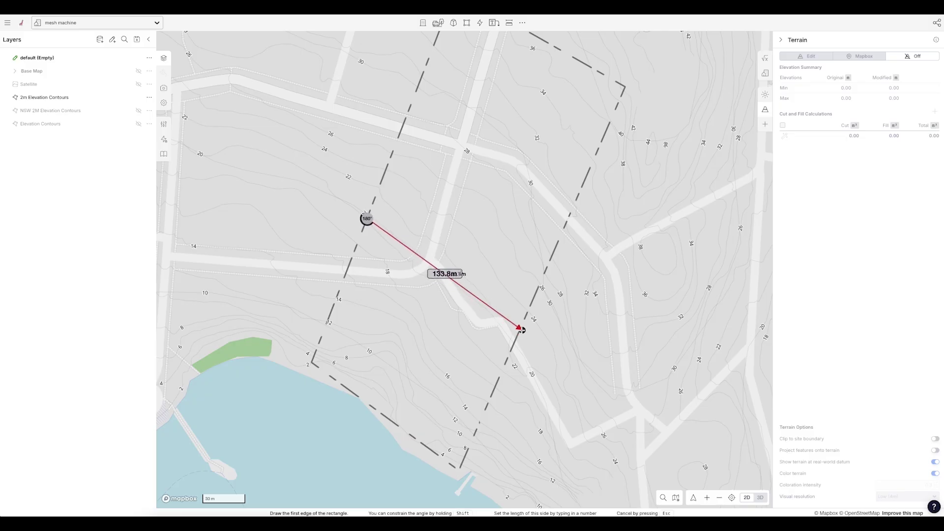
click(518, 341)
click(461, 448)
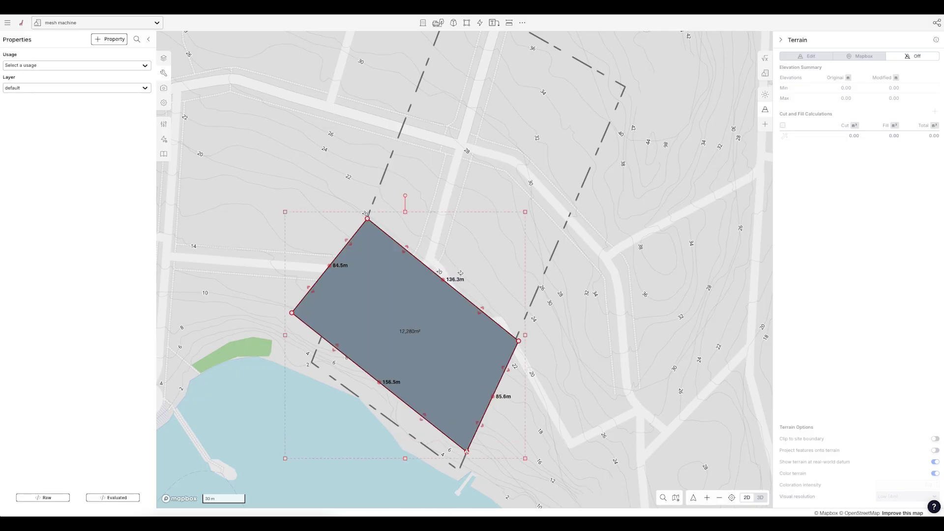
drag(292, 312, 319, 343)
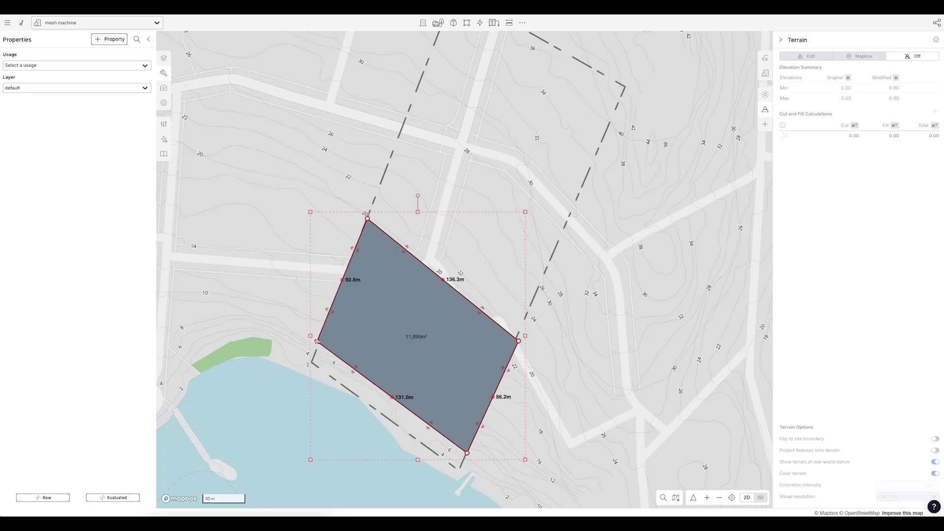
Assign the shape to a new drawing layer named terrain
click(46, 88)
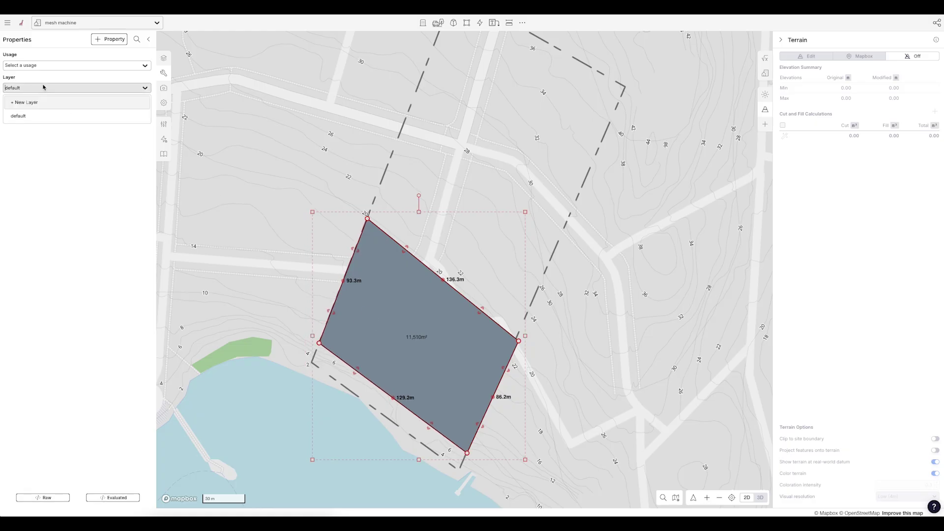
click(41, 101)
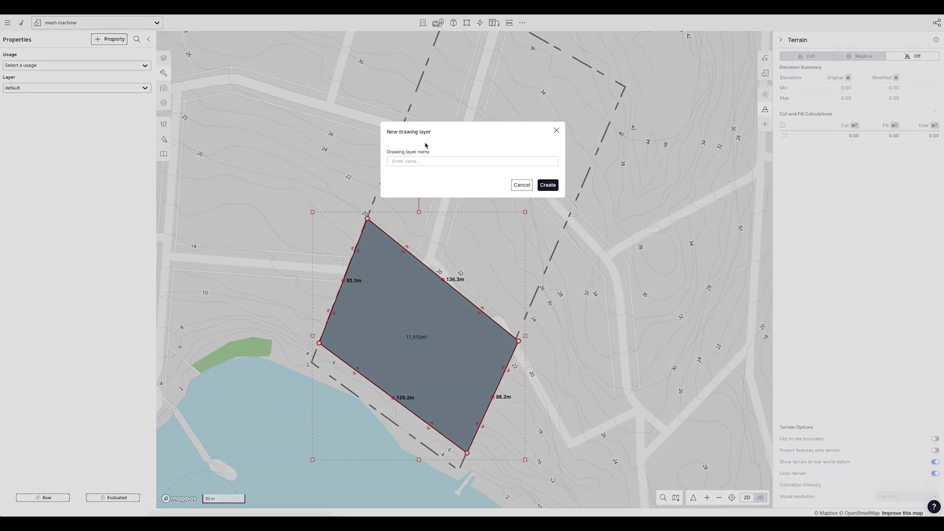
click(425, 161)
text(terrain)
click(548, 184)
Look through the library of available map layers without adding one
drag(653, 231, 638, 227)
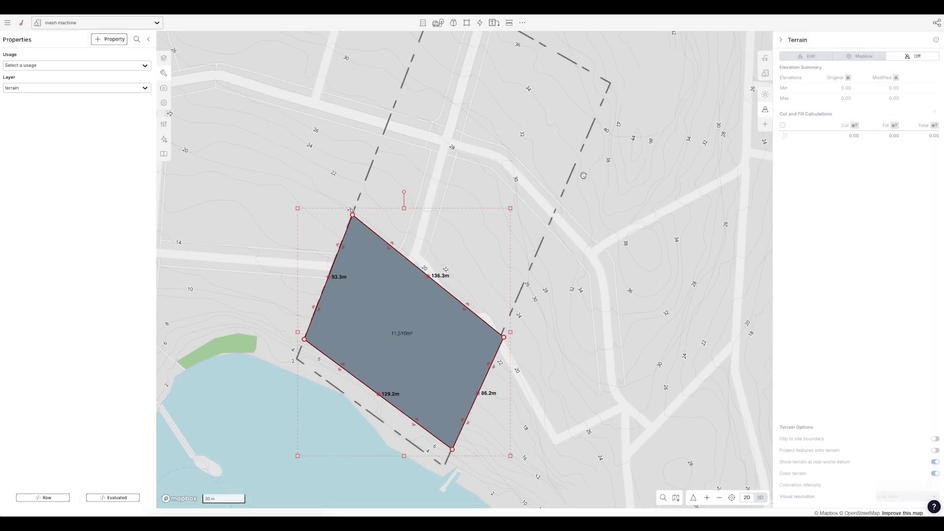
scroll(291, 183, down, 1)
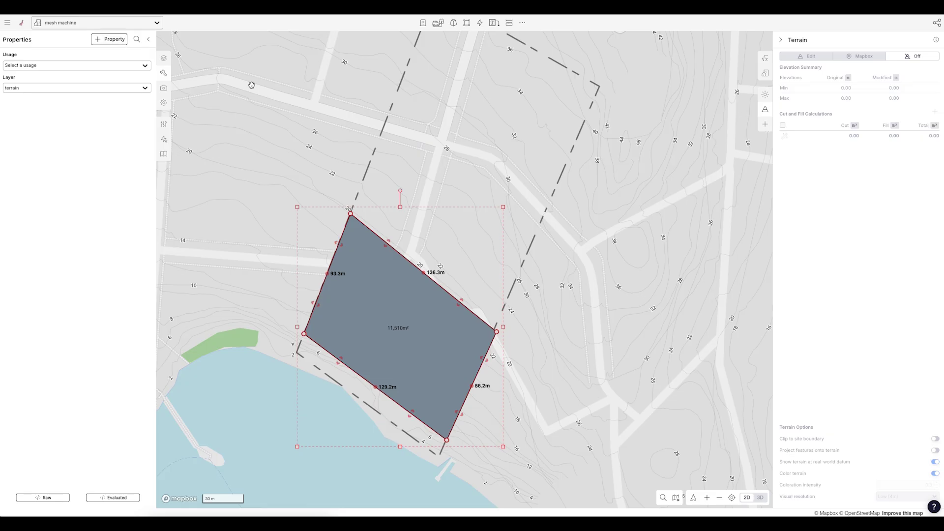
click(164, 58)
click(99, 40)
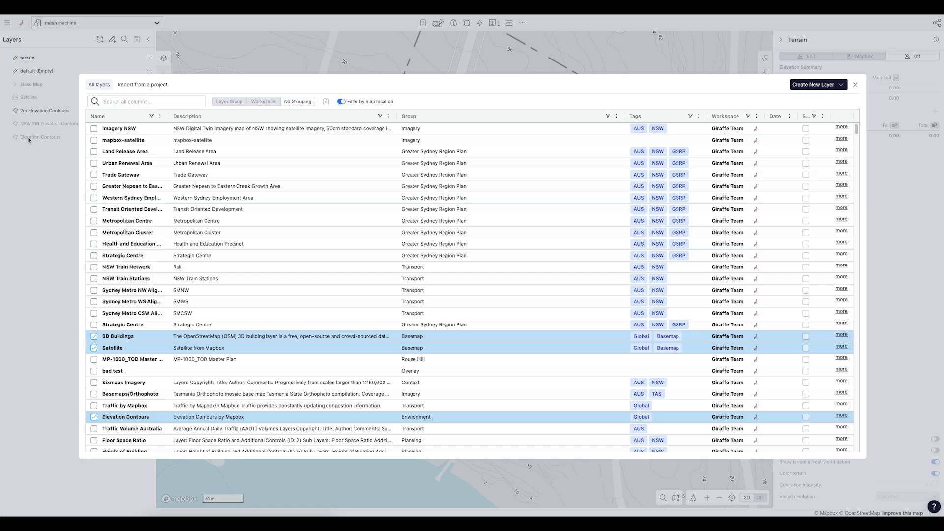
click(27, 162)
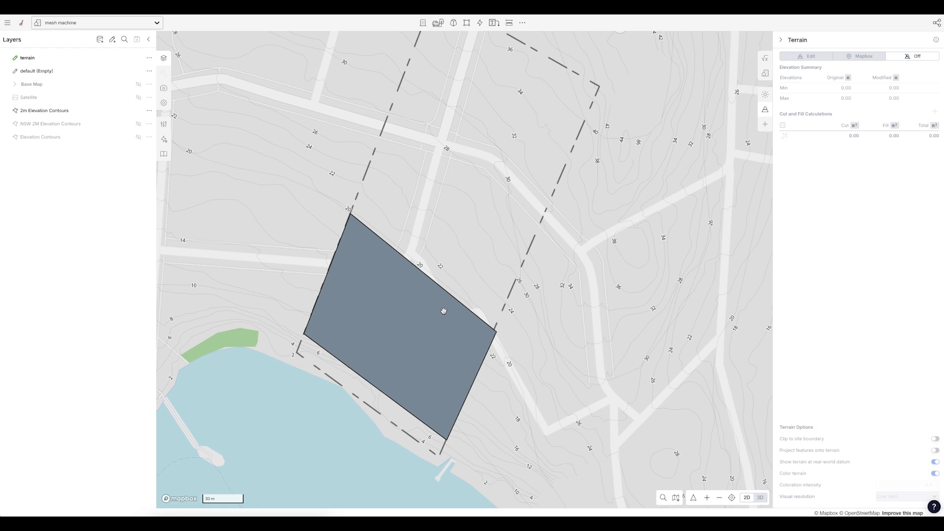
Add the Elevation Datum property to the four-sided shape
click(350, 351)
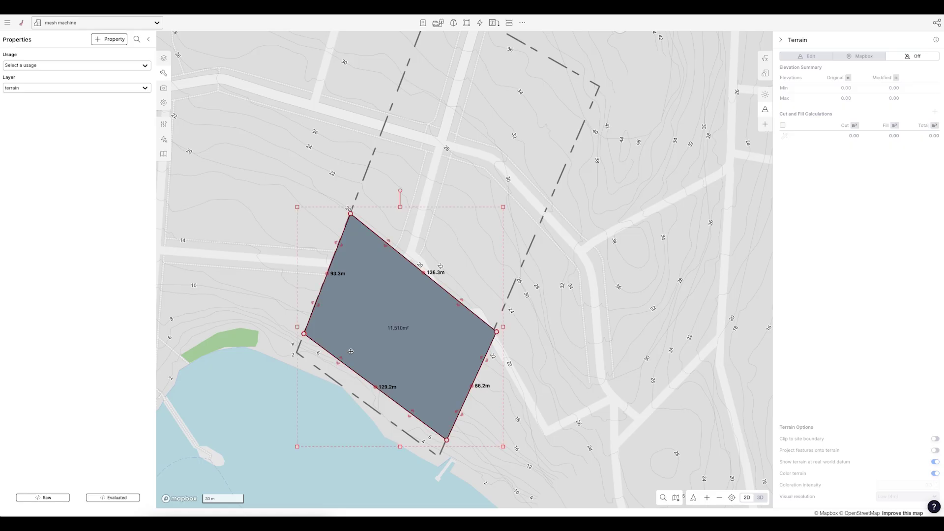
click(111, 39)
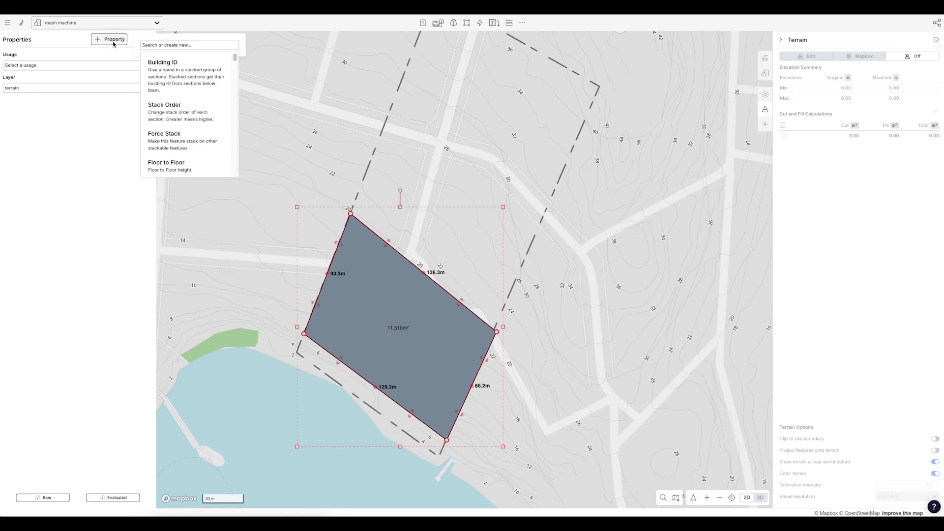
text(ele)
click(207, 71)
click(106, 39)
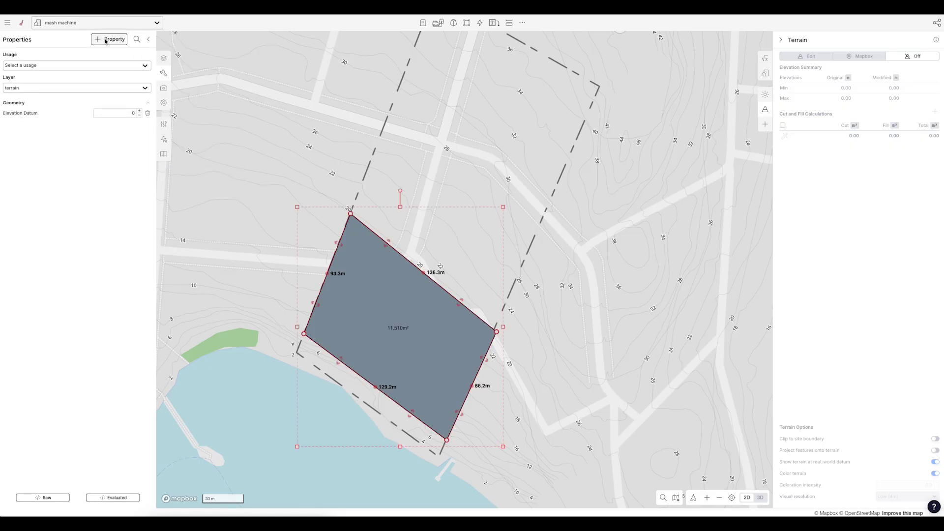
click(105, 39)
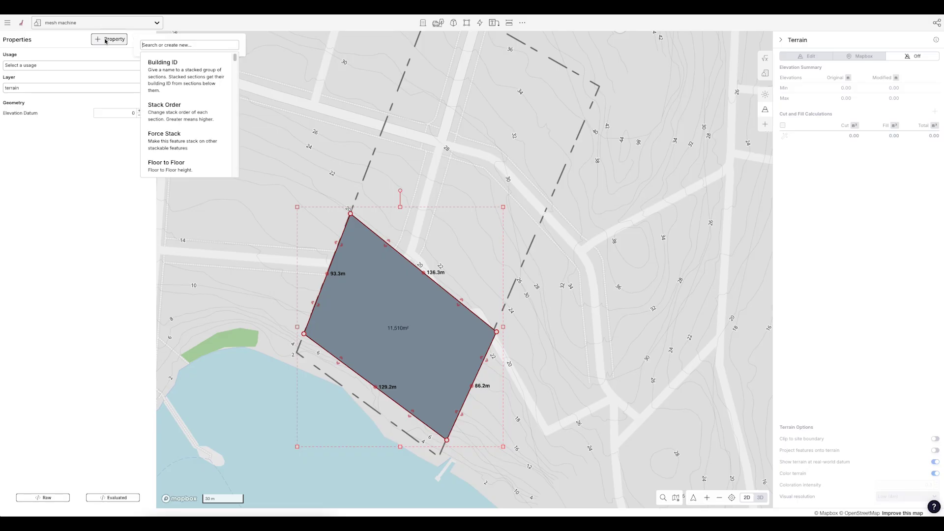
text(h)
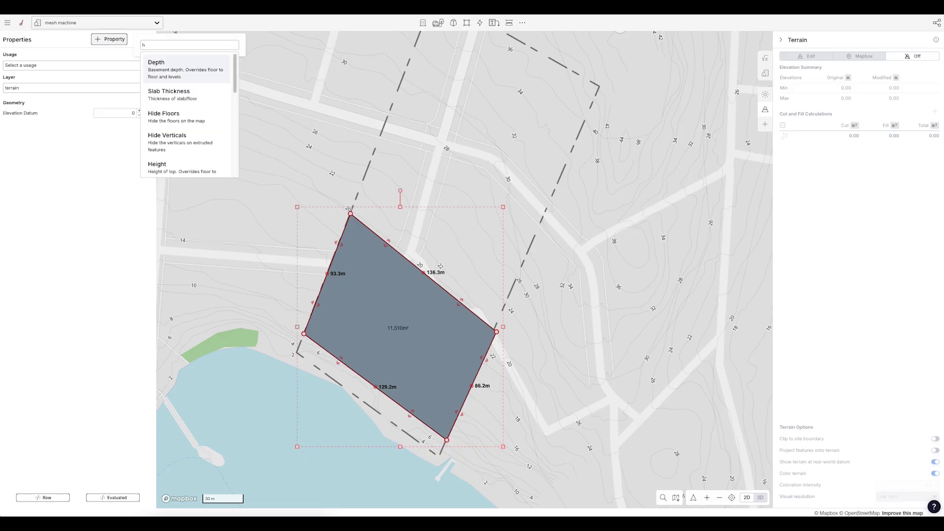
click(419, 340)
Apply the Make Roof (experimental) command to the shape and set its height to 14
key(super+k)
text(make)
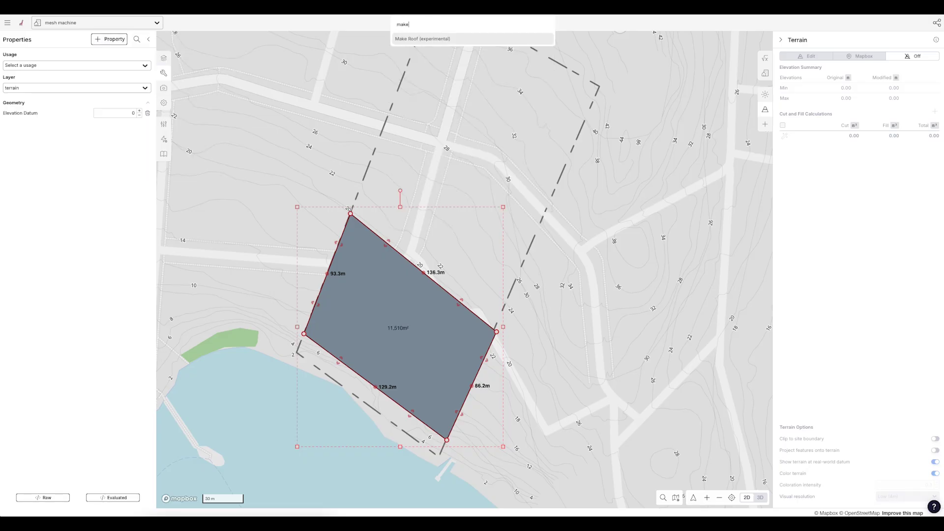
click(404, 38)
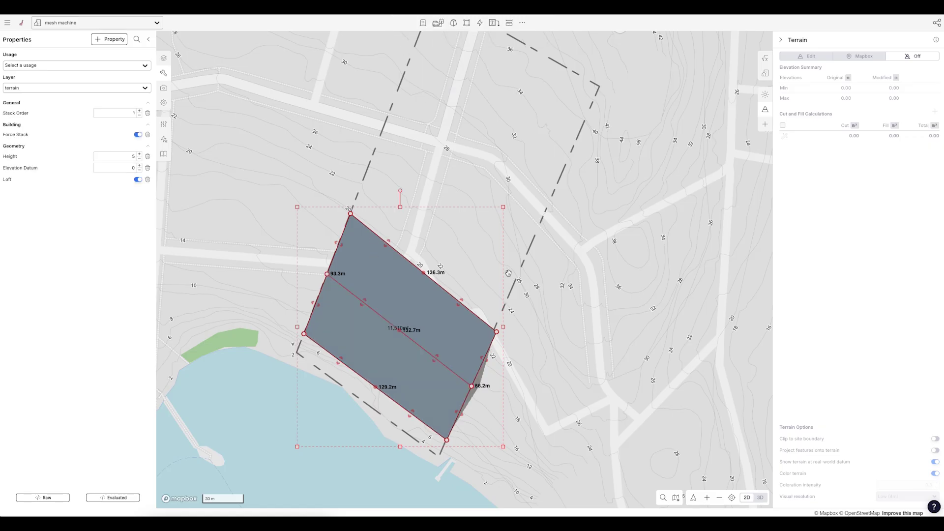
drag(123, 156, 195, 162)
click(128, 157)
Move both ends of the roof's ridge line onto the shape's two uphill corners to form a single slope
drag(326, 273, 350, 213)
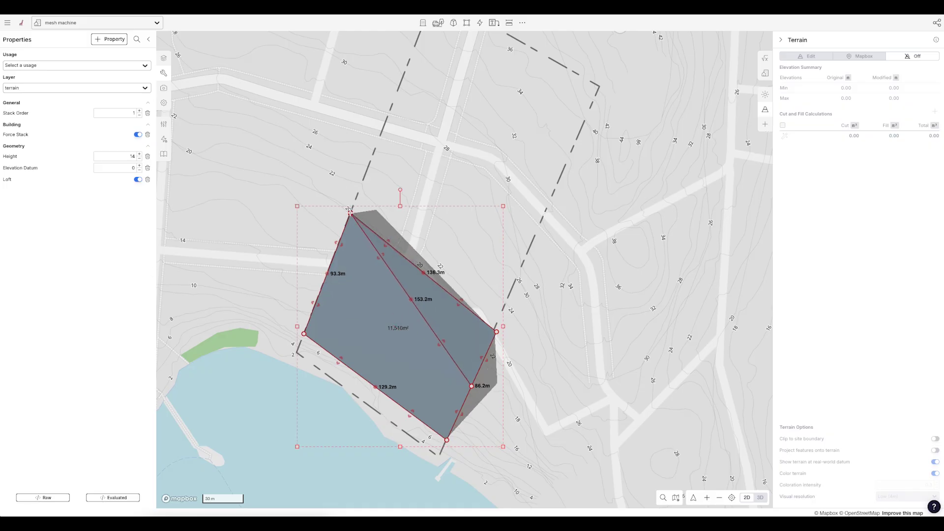
drag(470, 387, 497, 330)
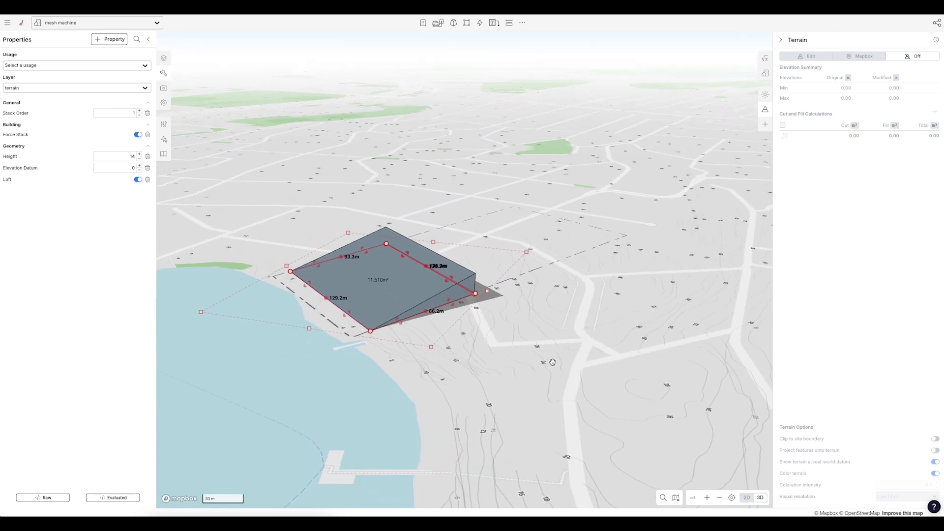
Add the Color property to the sloping terrain shape and set it to green
click(102, 39)
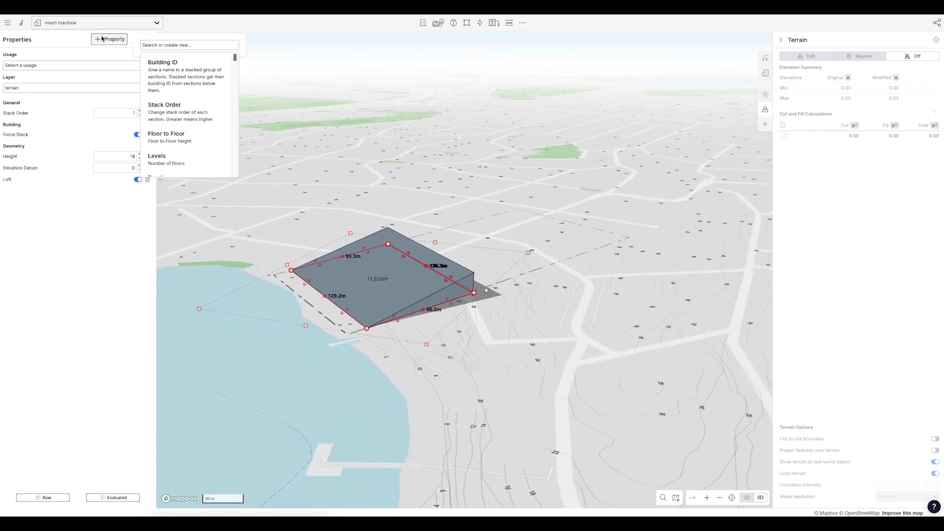
text(Color)
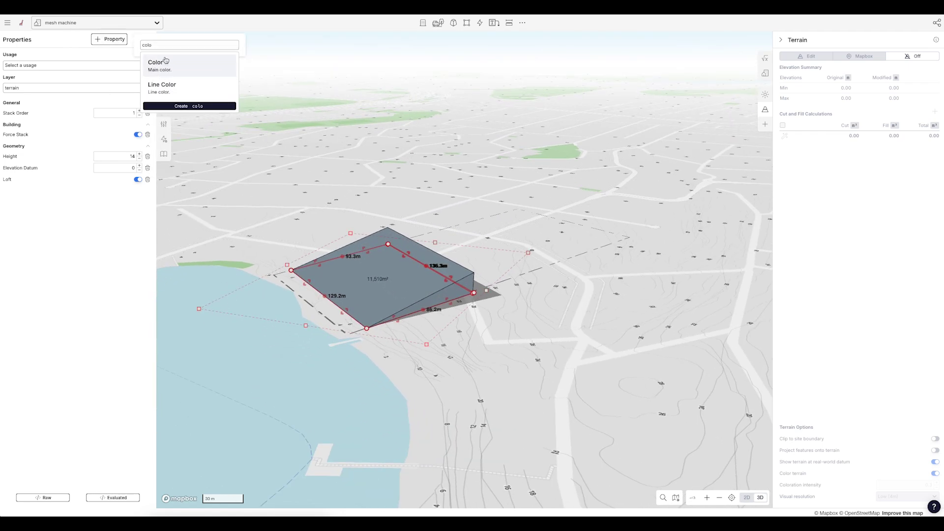
click(168, 63)
click(98, 200)
click(82, 306)
click(71, 243)
click(65, 185)
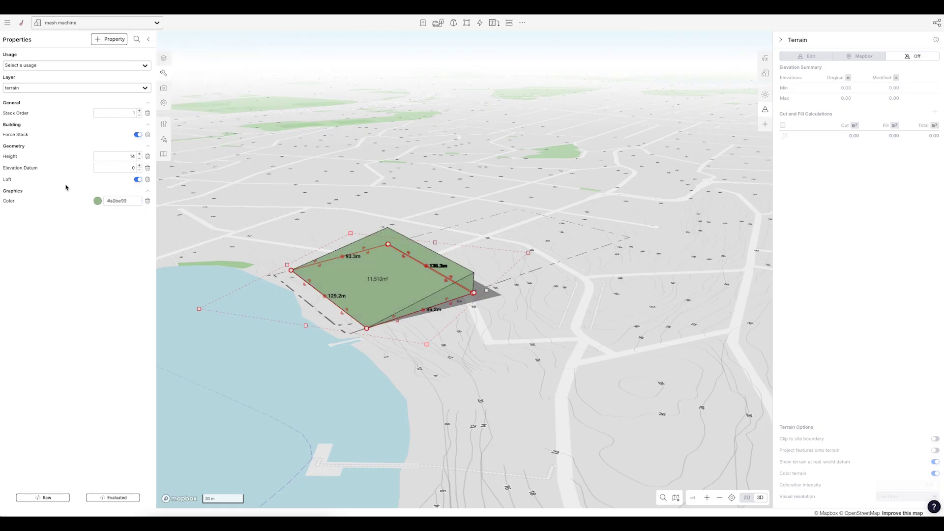
click(249, 358)
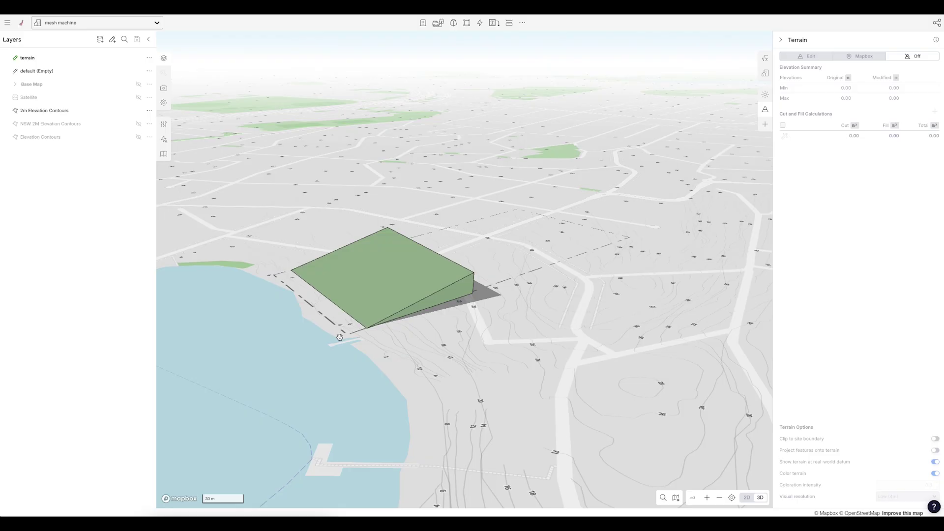
double_click(373, 260)
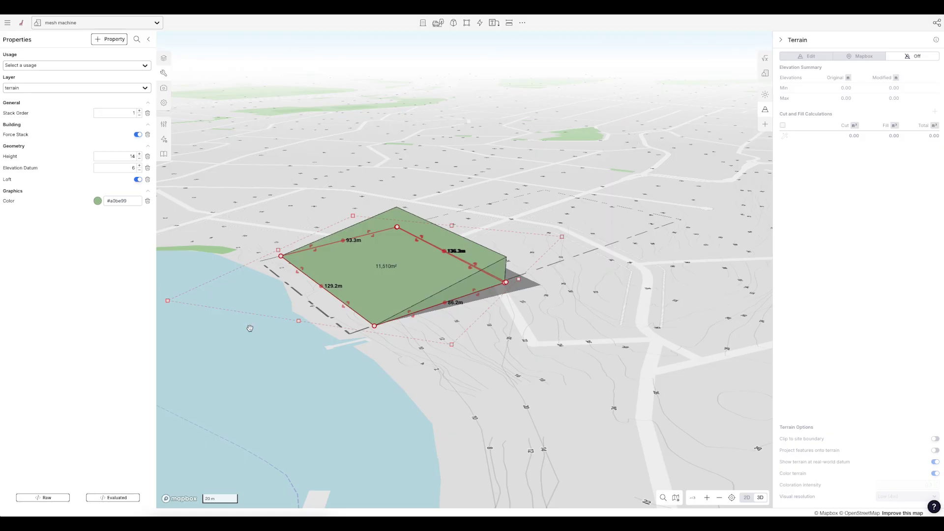
click(349, 366)
right_drag(348, 367, 356, 362)
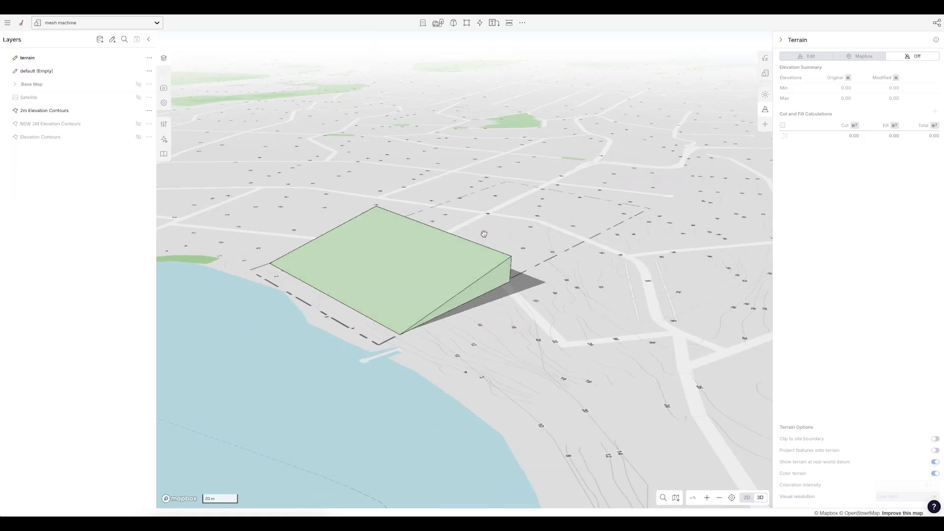
Draw a rectangular building about 47.7 by 32.7 m over the downhill edge of the slope on the default layer, with Residential usage
click(17, 73)
key(r)
click(367, 273)
click(301, 299)
click(347, 314)
click(48, 65)
text(res)
click(46, 101)
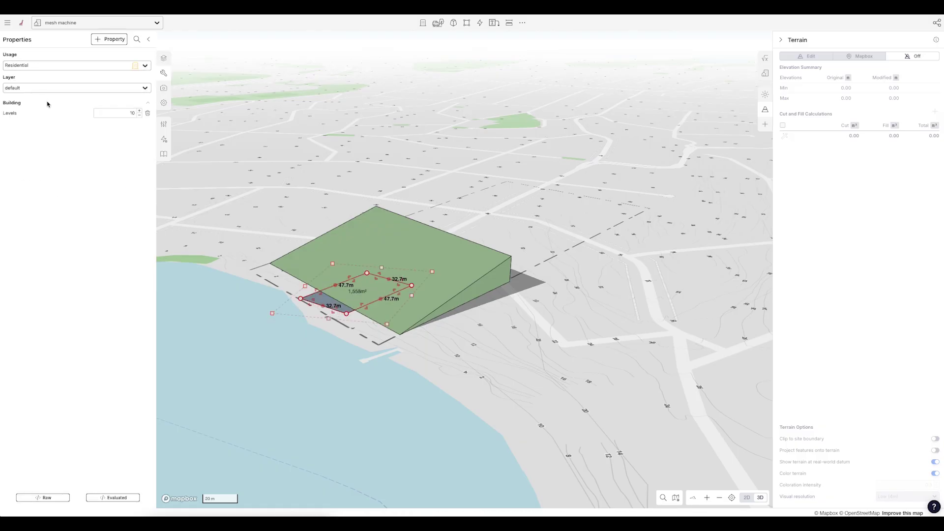
right_drag(369, 343, 334, 315)
key(Escape)
scroll(362, 252, up, 3)
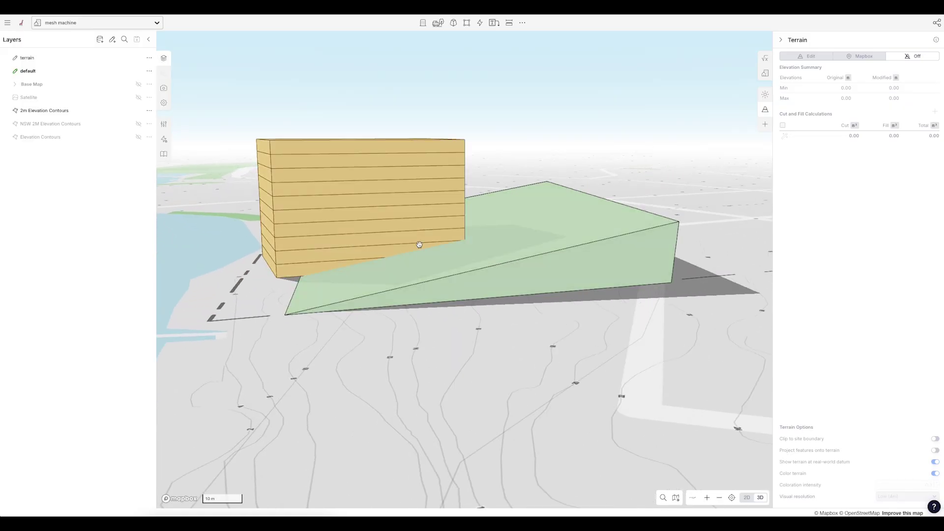
Shorten the residential building to about 41.2 m and delete it
click(421, 246)
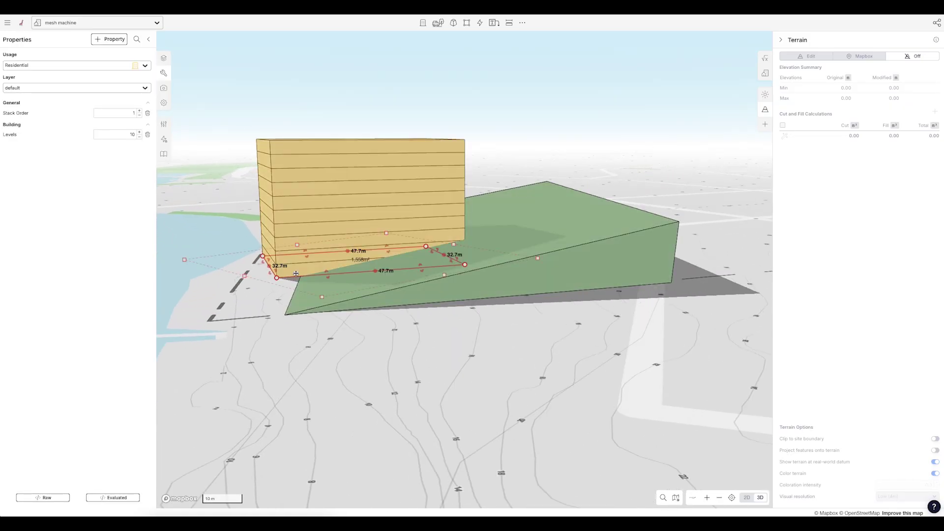
drag(276, 270, 279, 267)
drag(291, 265, 295, 264)
mouse_move(251, 339)
right_down()
mouse_move(274, 344)
mouse_move(224, 339)
mouse_move(236, 341)
right_up()
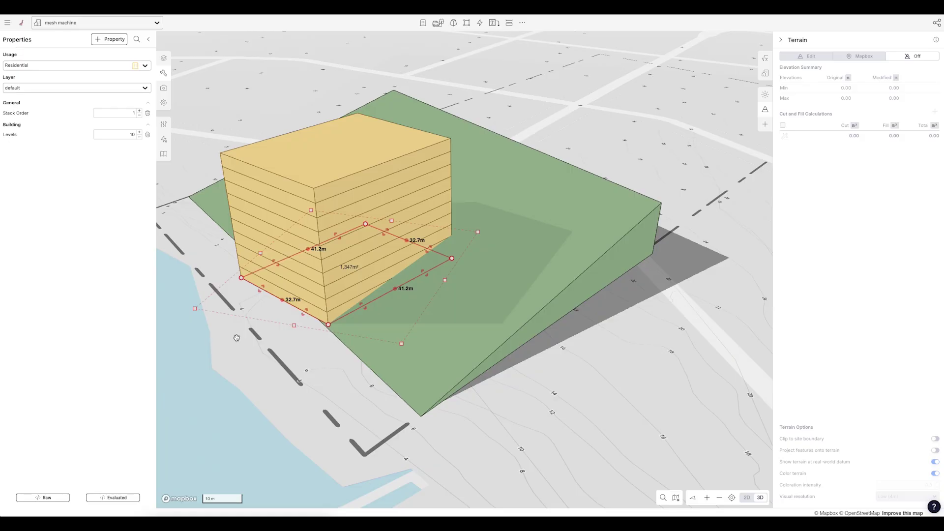
key(Delete)
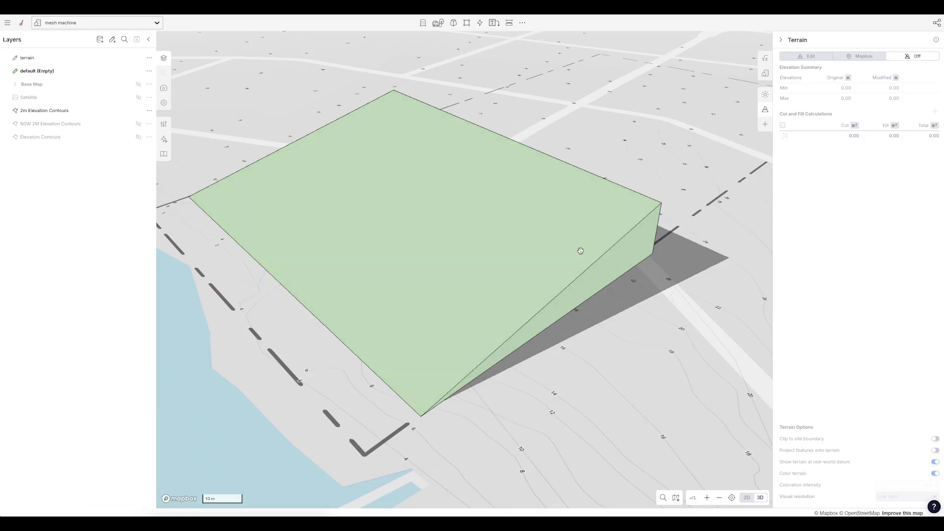
Turn on the editable terrain and give the green sloping shape a Base Height of 6
click(804, 58)
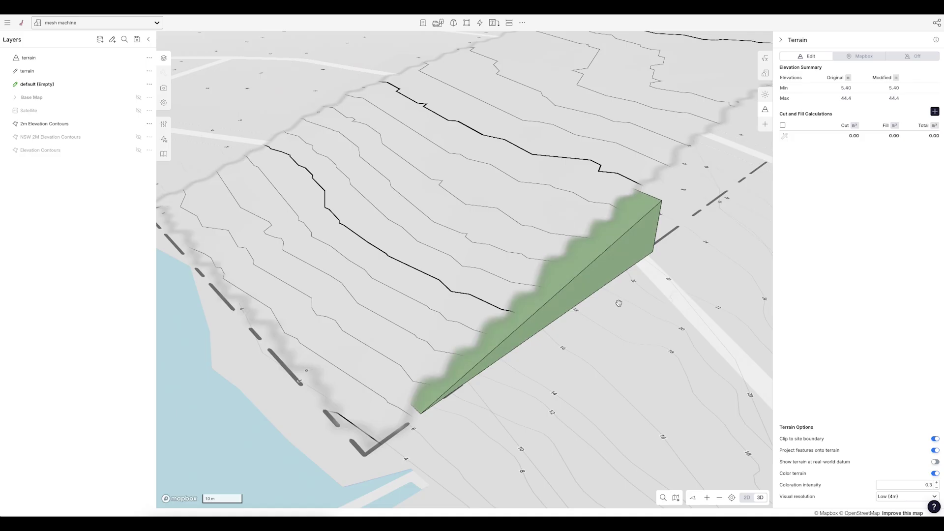
right_drag(619, 303, 606, 290)
click(542, 248)
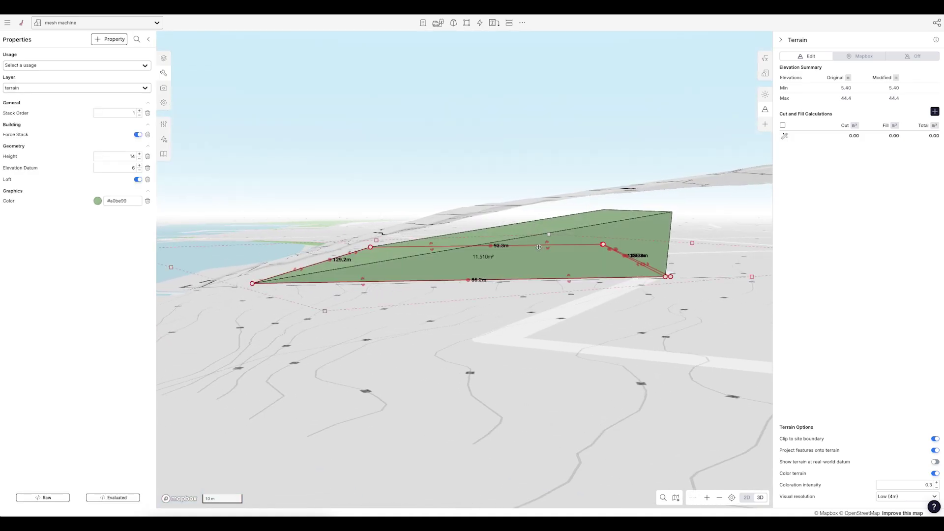
click(104, 39)
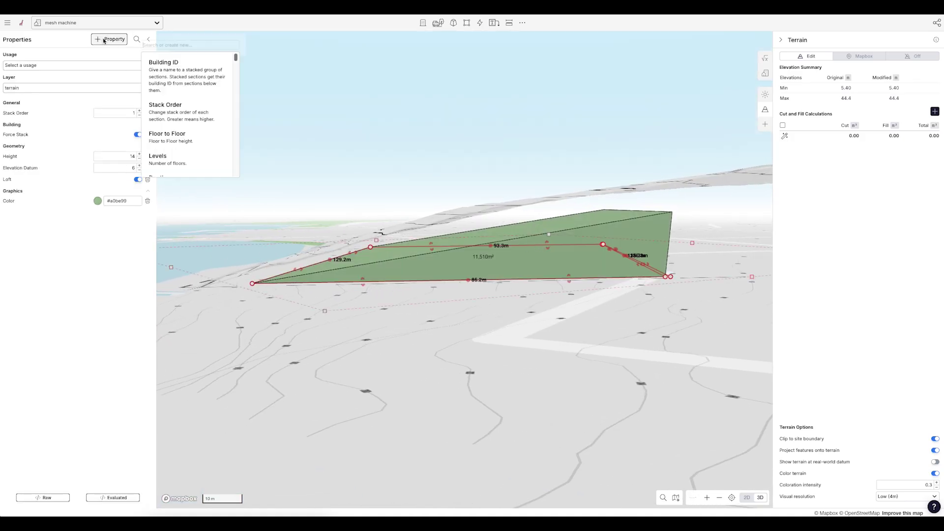
text(base)
click(153, 64)
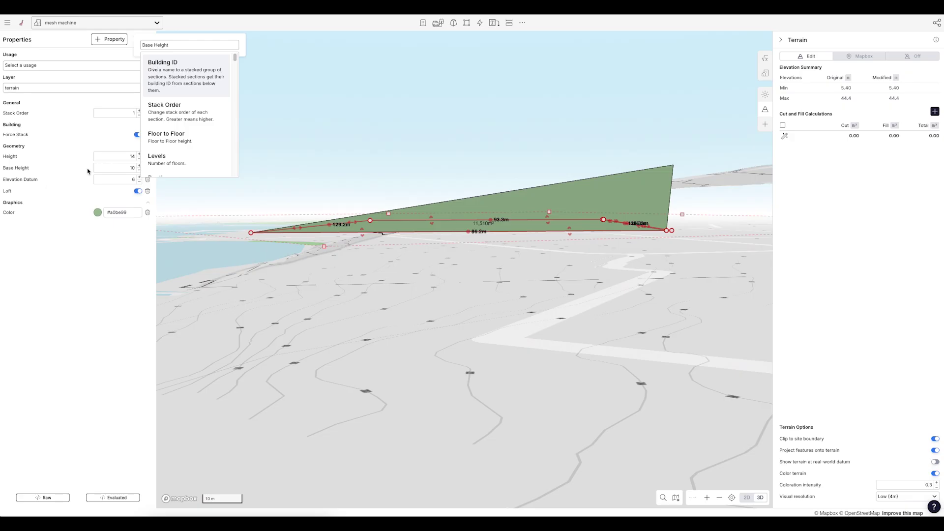
click(105, 167)
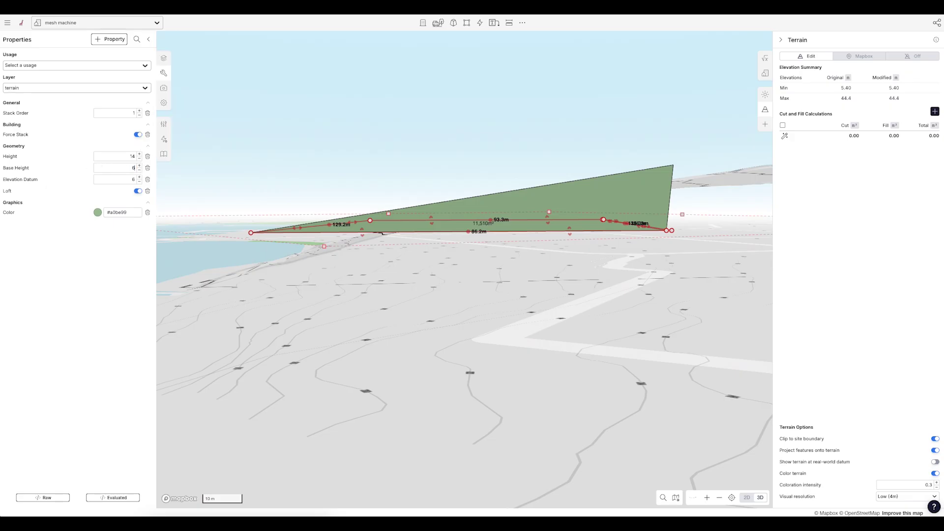
key(Return)
click(398, 172)
right_drag(355, 158, 325, 201)
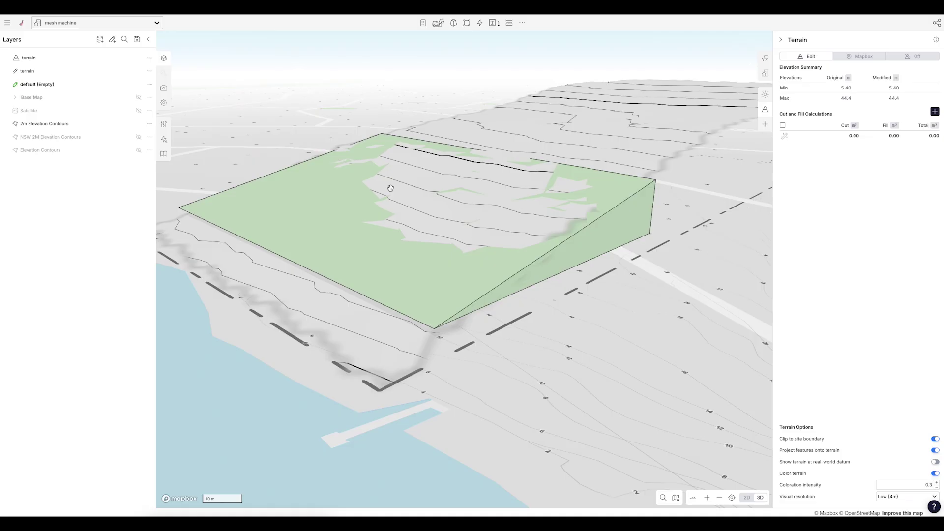
Turn the terrain off and remove the Base Height property from the green sloping shape
click(915, 56)
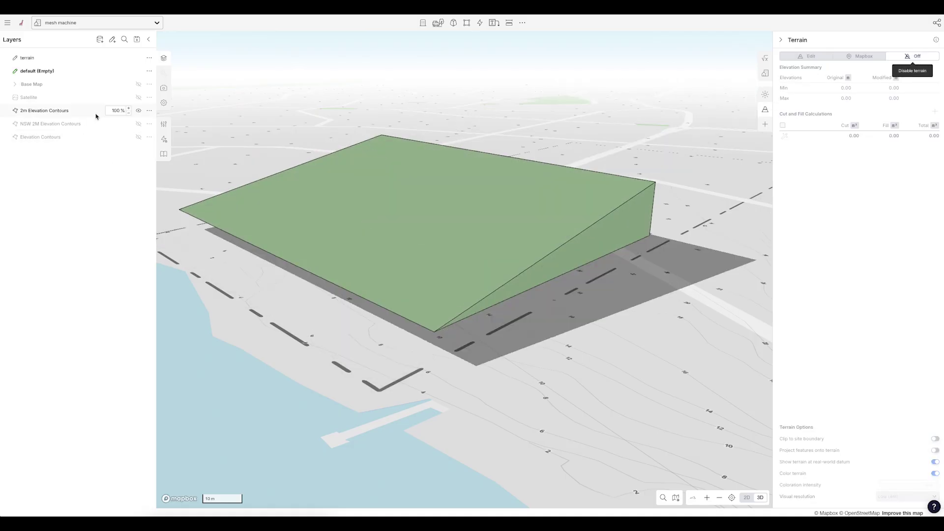
click(242, 199)
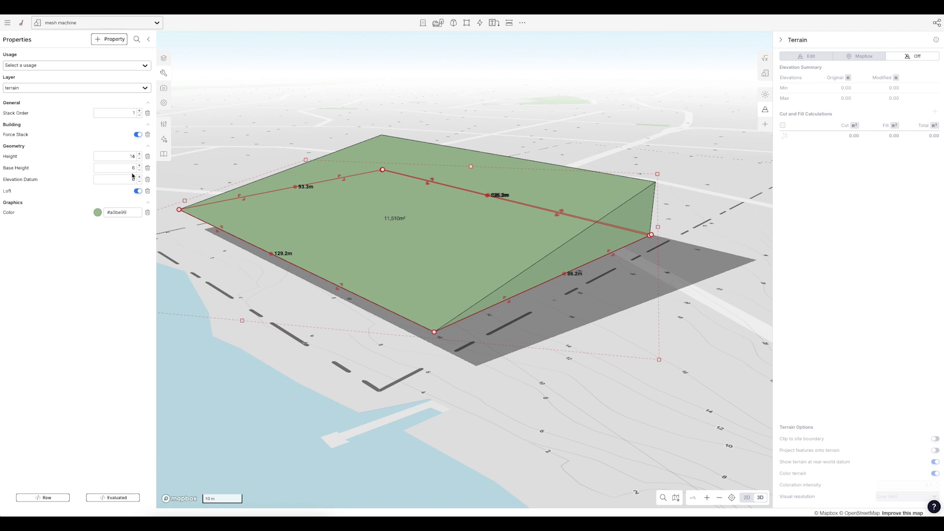
click(147, 168)
click(237, 144)
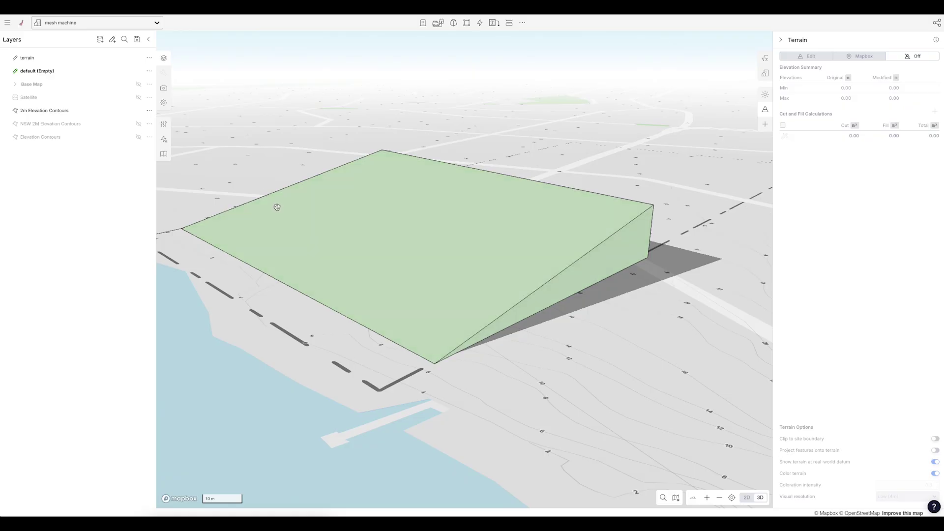
Create a new drawing layer named "modelled terrain" and make it active
scroll(344, 297, down, 3)
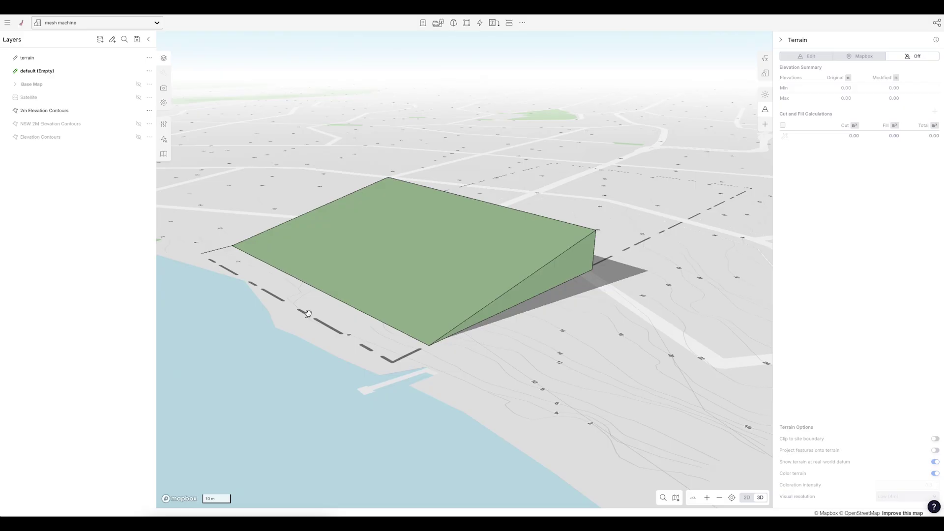
right_drag(288, 165, 293, 169)
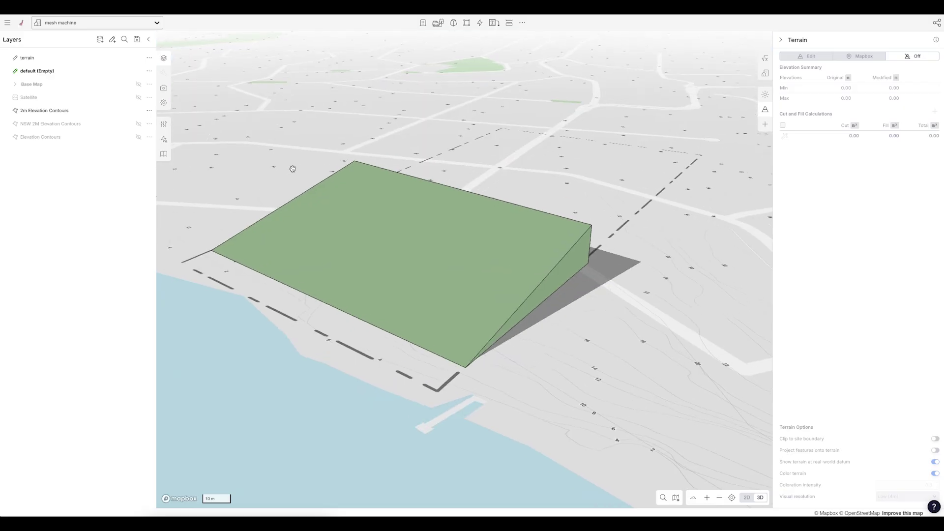
click(468, 23)
scroll(424, 94, up, 2)
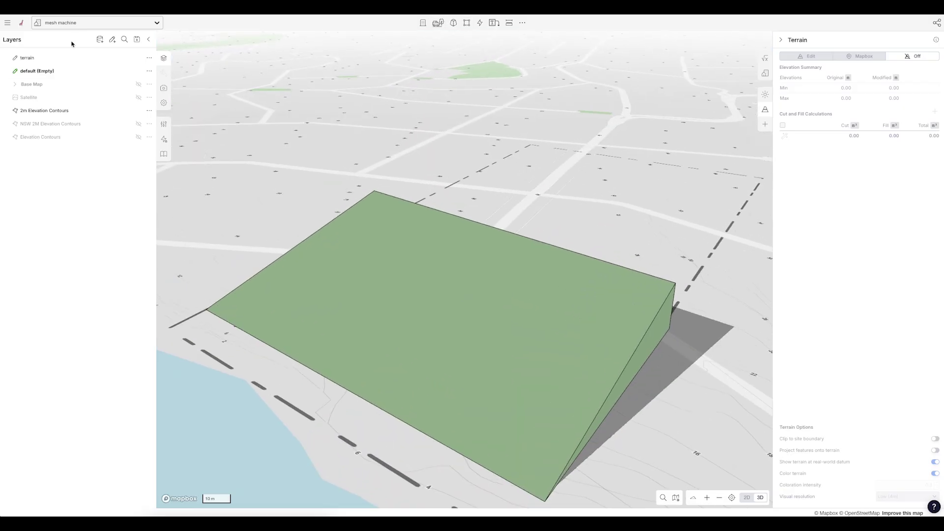
click(112, 39)
text(modelled terrain)
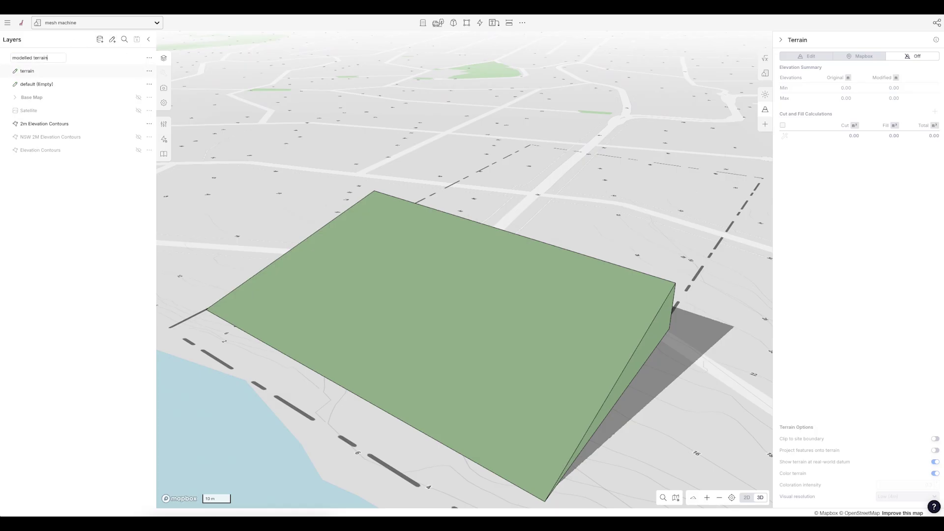
click(84, 59)
Place a 3D model annotation near the middle of the green slope on the modelled terrain layer
click(494, 23)
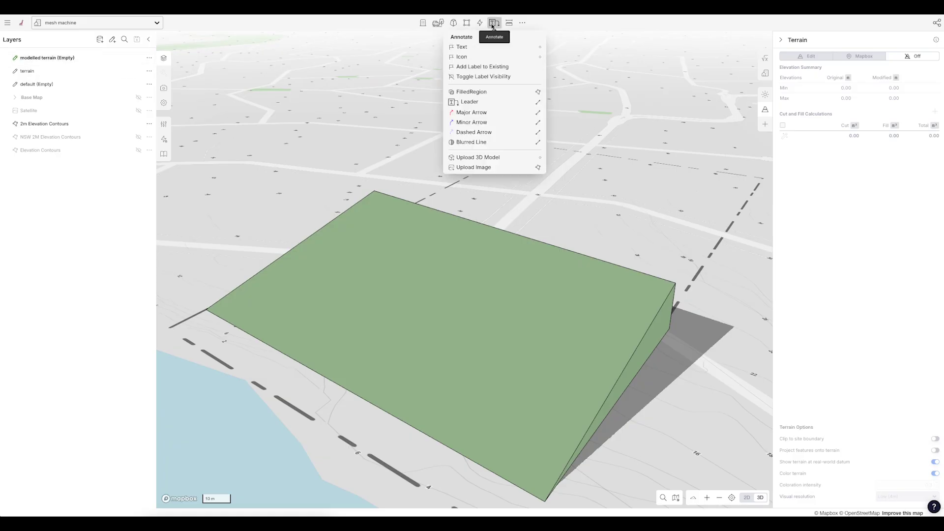
click(472, 156)
click(445, 296)
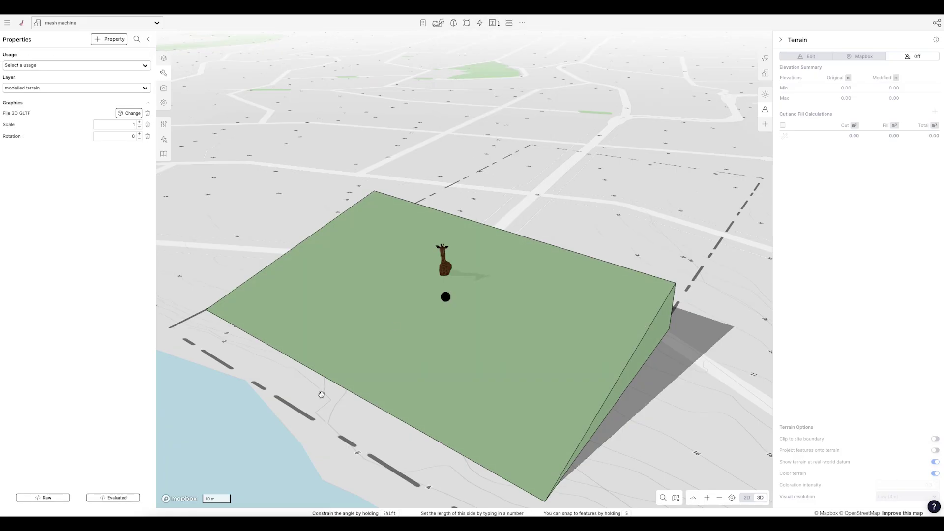
Examine the modelled terrain in the Project Name.usdz preview by rotating it
drag(294, 231, 462, 227)
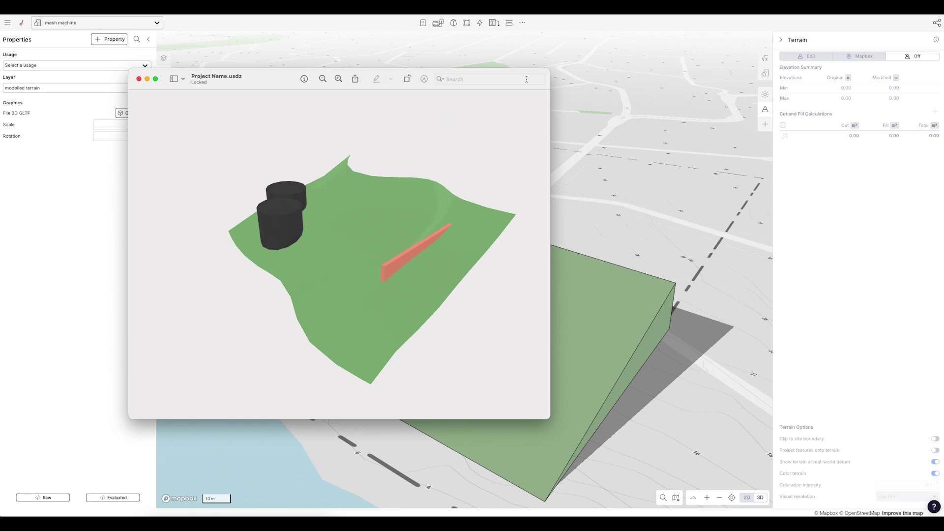
click(614, 124)
click(494, 22)
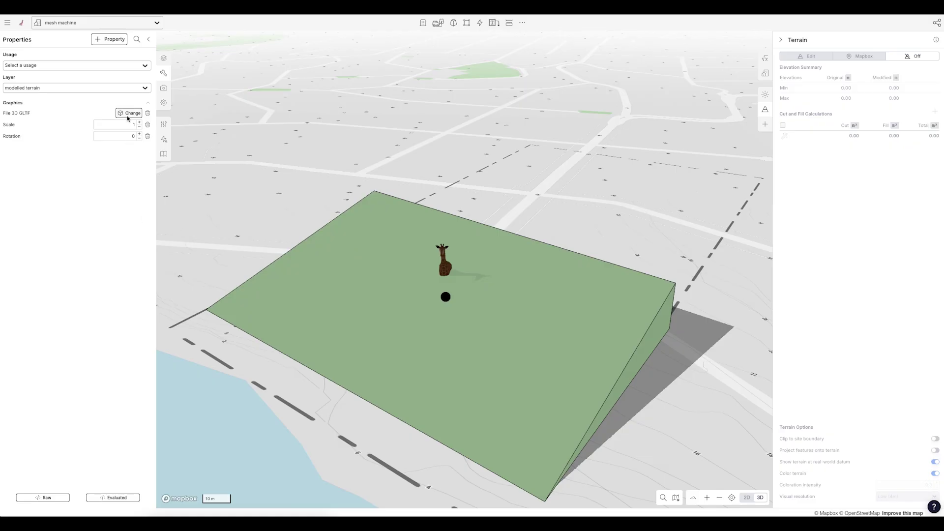
Upload Project Name.glb under the name "site mesh" and use it as the placed object's 3D file
click(129, 114)
click(439, 111)
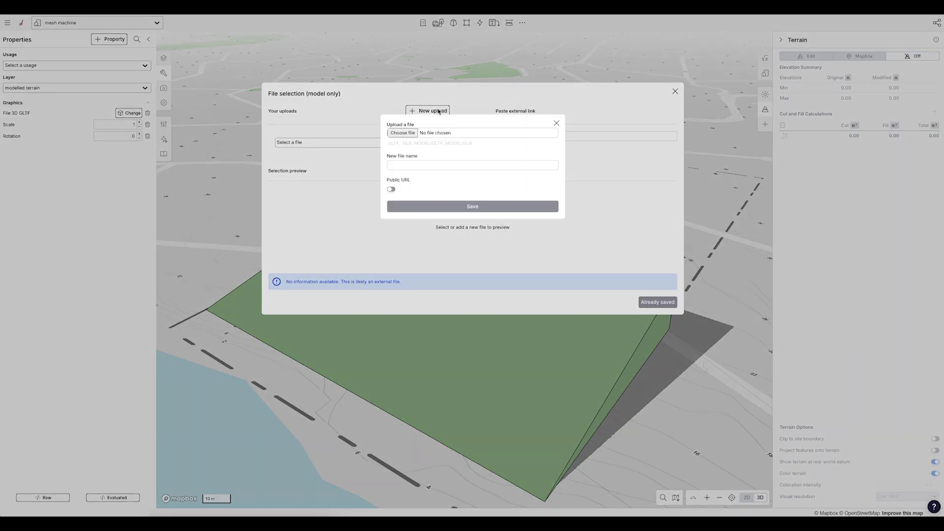
click(402, 133)
click(400, 193)
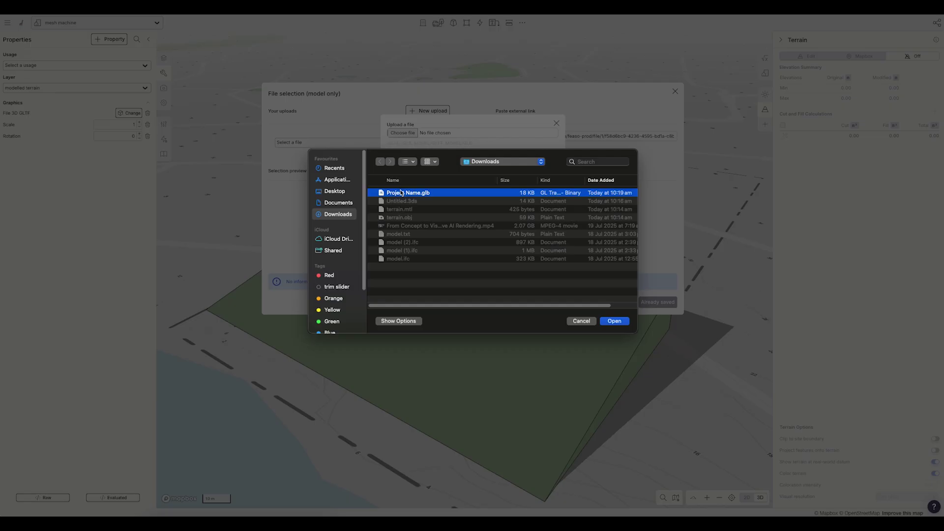
click(614, 321)
triple_click(437, 237)
text(site mesh)
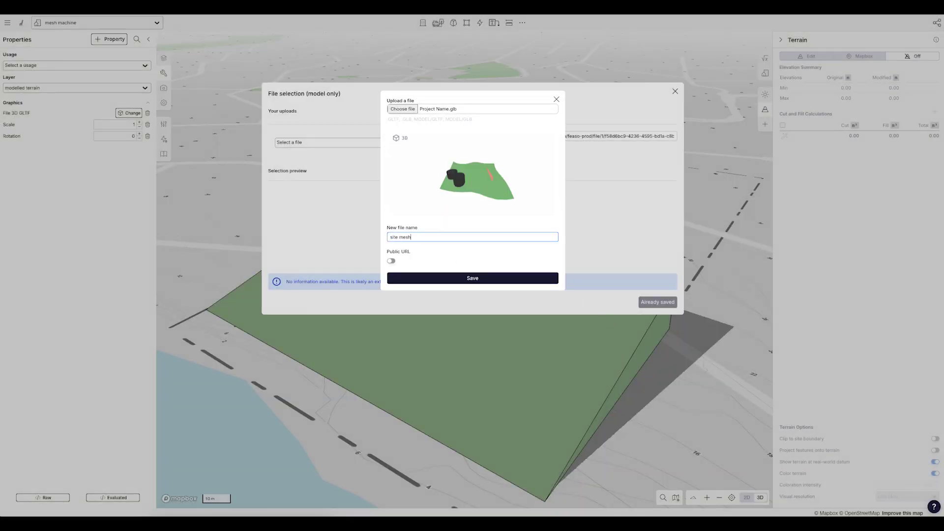
click(451, 279)
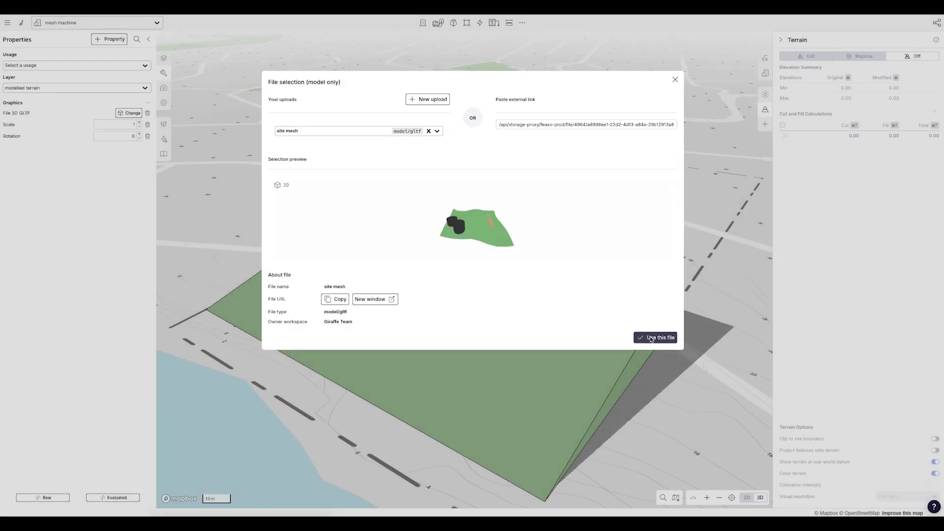
click(650, 338)
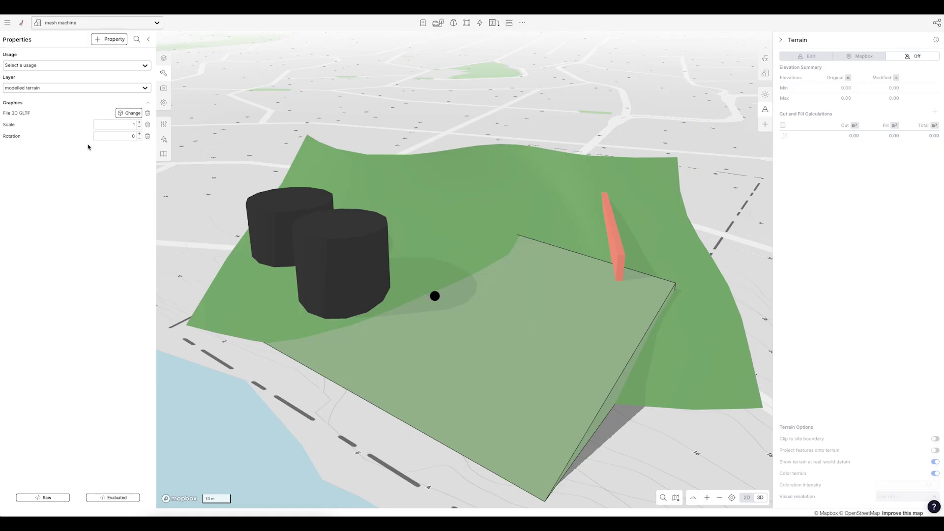
Set the site mesh model's rotation to about -3.61
drag(307, 149, 319, 160)
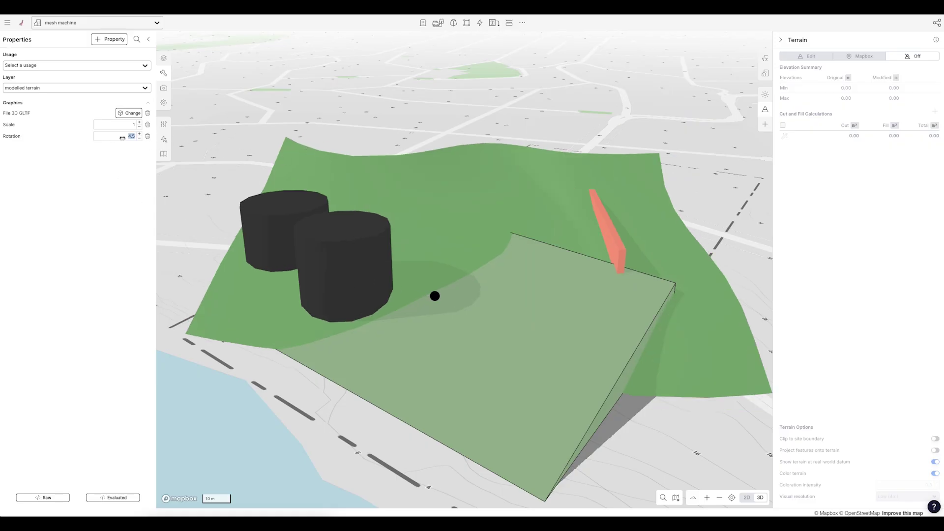
drag(122, 137, 55, 143)
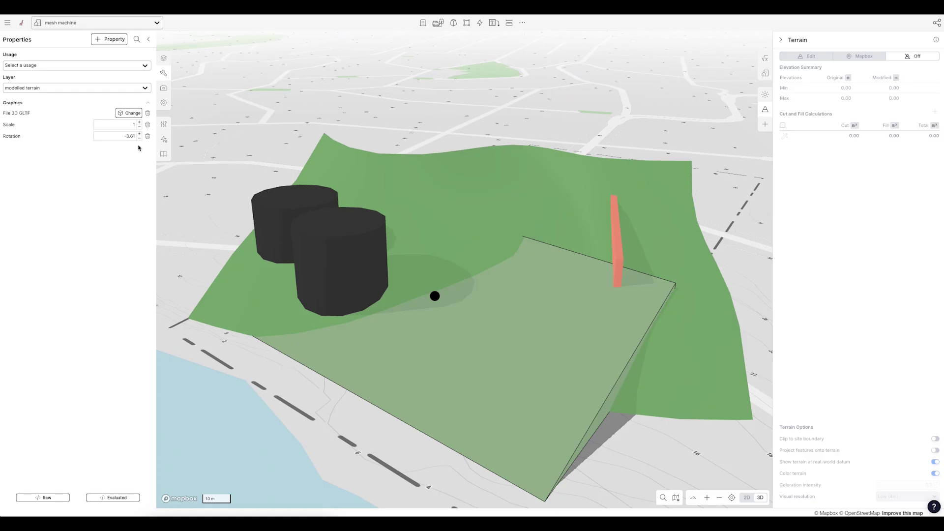
Set the site mesh model's rotation to -29.84 and nudge its insertion point to line it up with the site boundary
drag(121, 138, 44, 139)
right_drag(368, 150, 387, 233)
scroll(387, 233, down, 2)
mouse_move(441, 318)
mouse_down()
mouse_move(436, 329)
mouse_move(433, 311)
mouse_up()
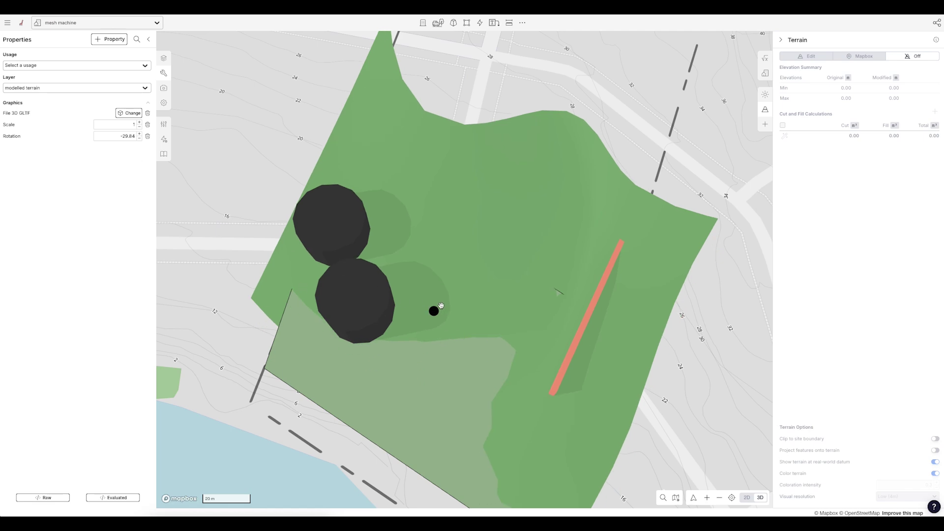
right_drag(437, 307, 425, 313)
scroll(426, 313, down, 3)
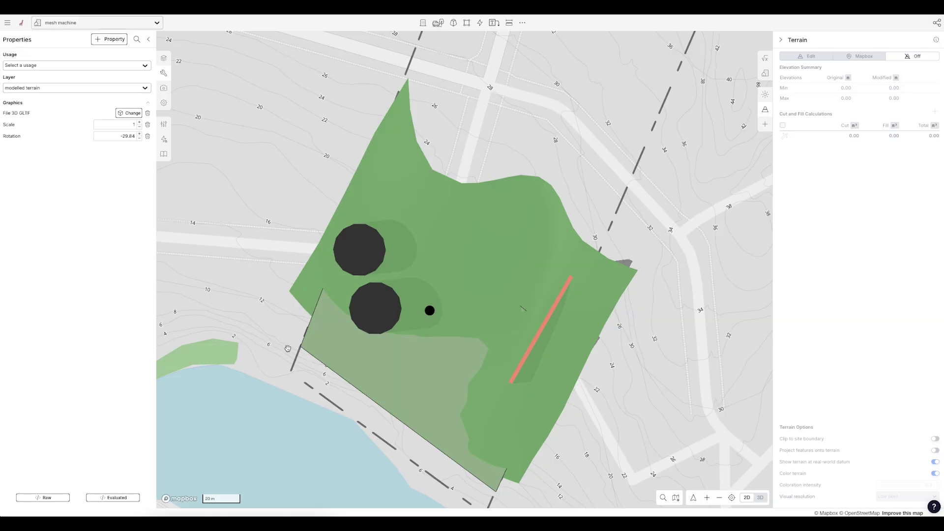
Show the Satellite layer and nudge the site mesh model to line it up with the aerial imagery
key(l)
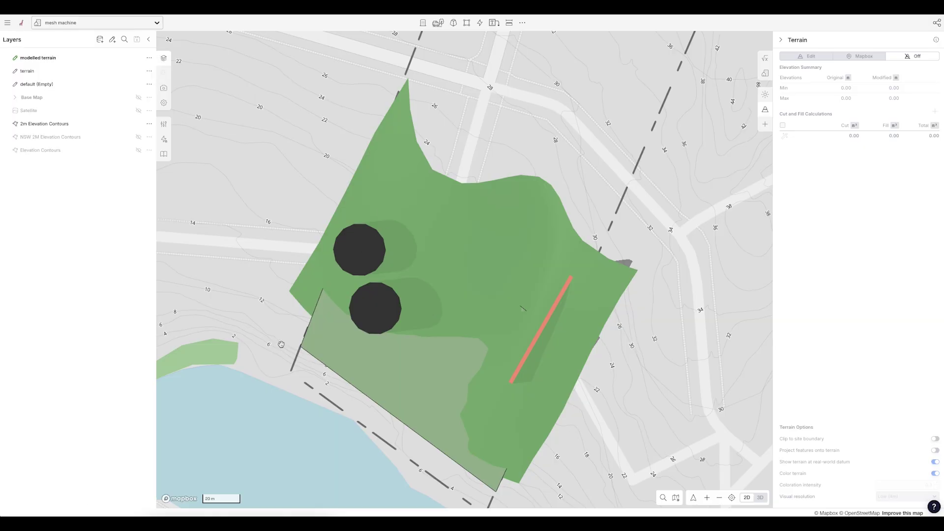
click(138, 110)
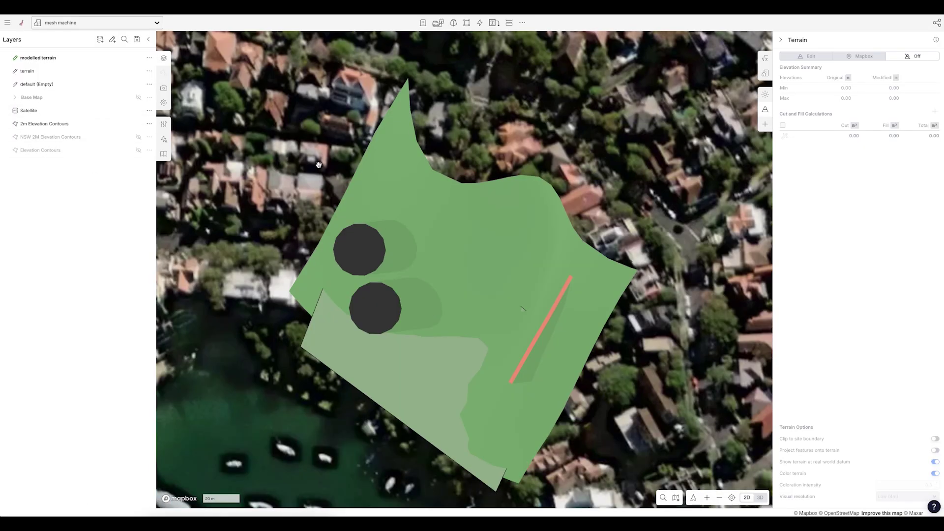
click(430, 309)
mouse_move(429, 309)
mouse_down()
mouse_move(316, 162)
mouse_move(301, 172)
mouse_move(422, 301)
mouse_up()
key(Escape)
right_drag(401, 241, 421, 225)
right_drag(496, 263, 482, 235)
click(478, 238)
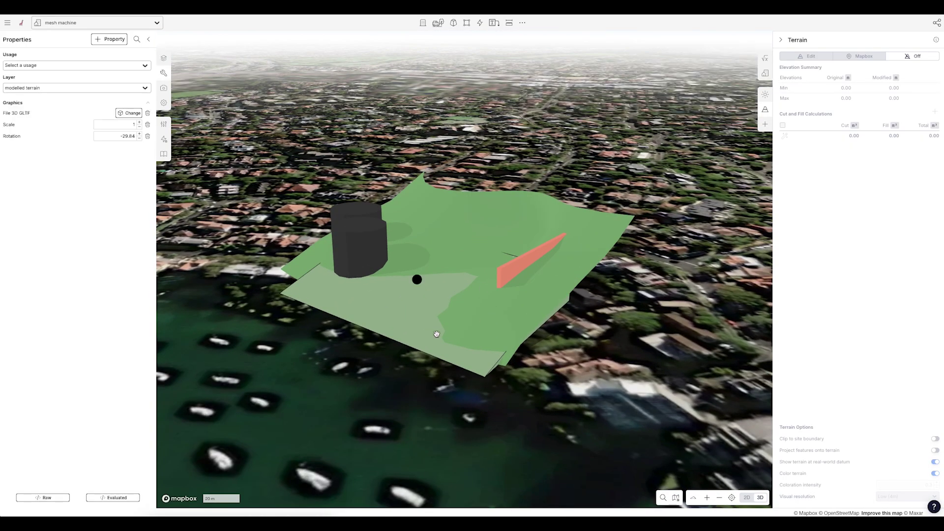
Draw a rectangle about 63 m by 41.4 m in the middle of the green slope on the default layer
click(361, 347)
click(15, 85)
key(r)
click(368, 284)
click(428, 248)
click(432, 305)
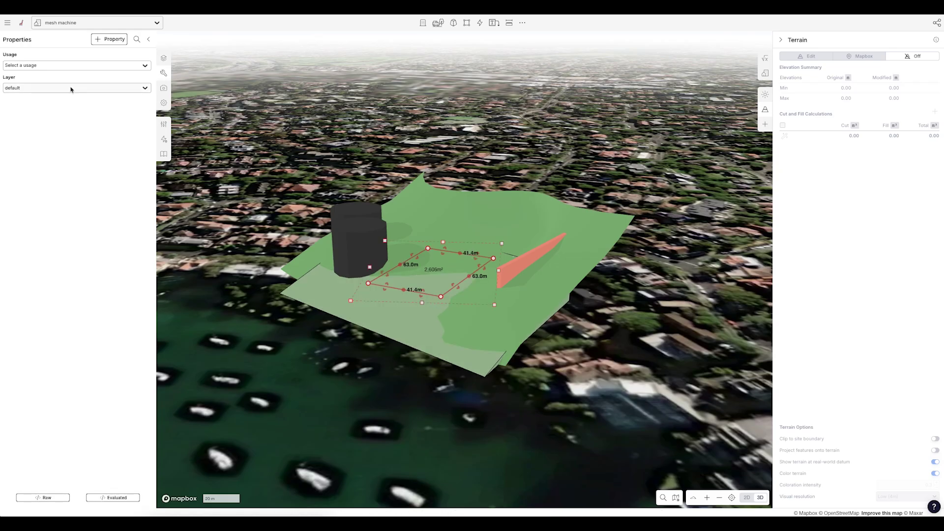
Pick the rectangle out of the overlapping features on the slope and set its usage to Residential
key(Delete)
click(447, 247)
click(430, 246)
click(396, 280)
click(395, 279)
click(396, 280)
click(395, 279)
click(393, 276)
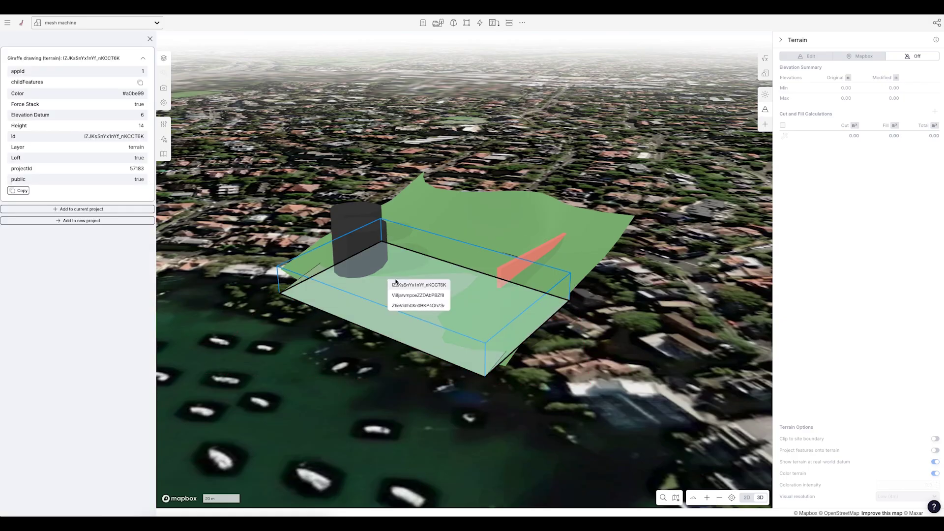
click(408, 305)
click(59, 66)
text(res)
click(41, 95)
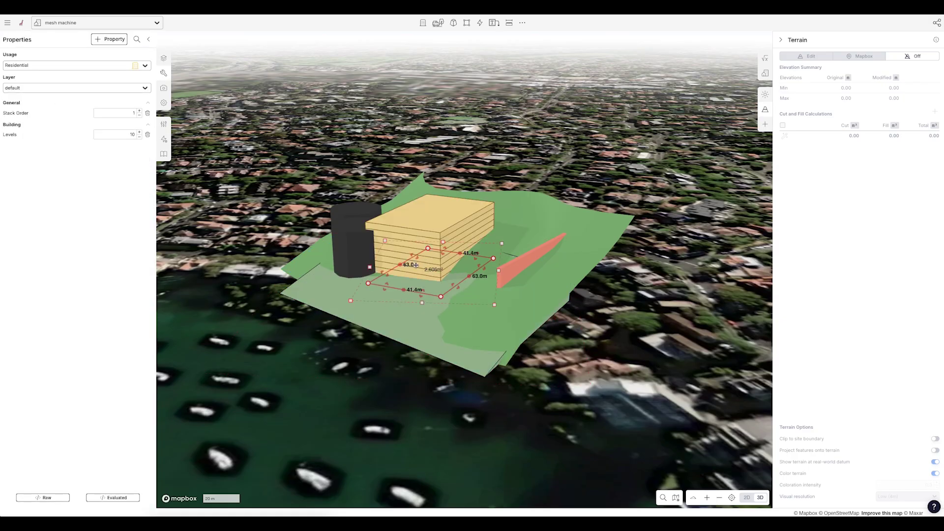
Pull the residential block's long side in by about 15.86 m and hide the terrain layer
drag(385, 271, 412, 275)
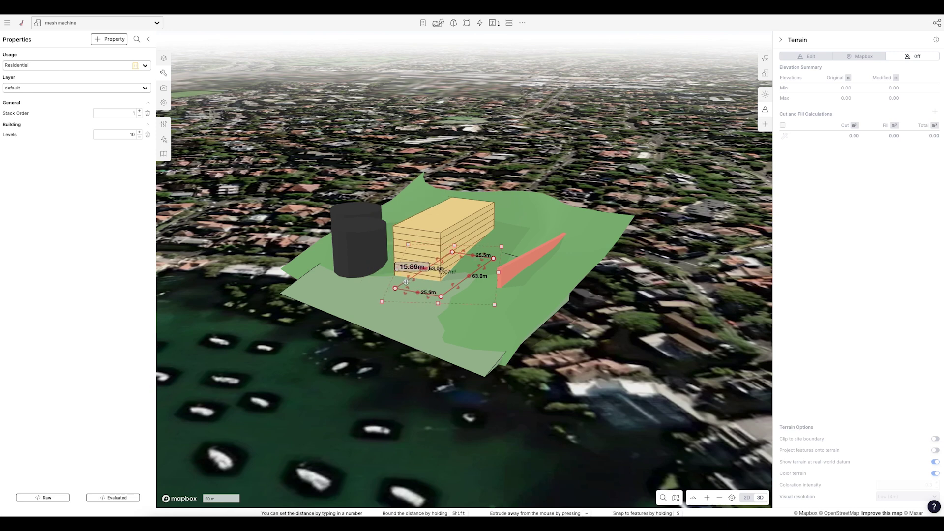
click(263, 153)
click(139, 71)
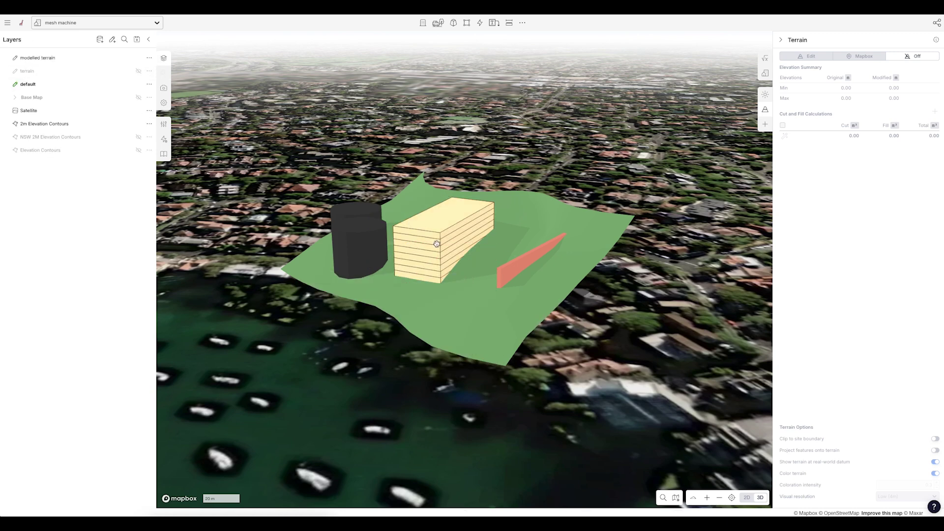
Add a Base Height property of 13.5 to the residential block to raise it to the modelled slope
click(436, 244)
click(109, 39)
text(base)
click(167, 68)
drag(125, 158, 272, 186)
click(365, 165)
right_drag(294, 175, 443, 212)
click(453, 219)
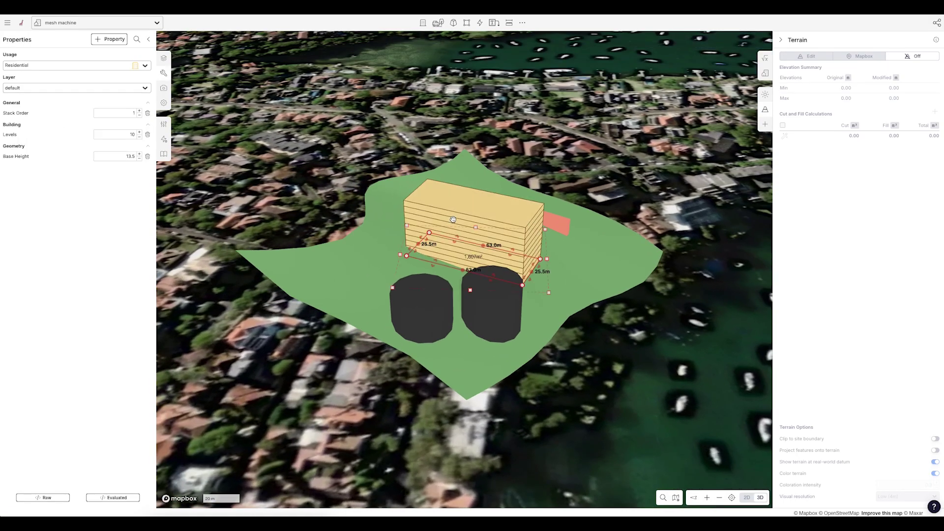
Delete the residential block and hide the modelled terrain and Satellite layers
key(Delete)
drag(585, 322, 556, 324)
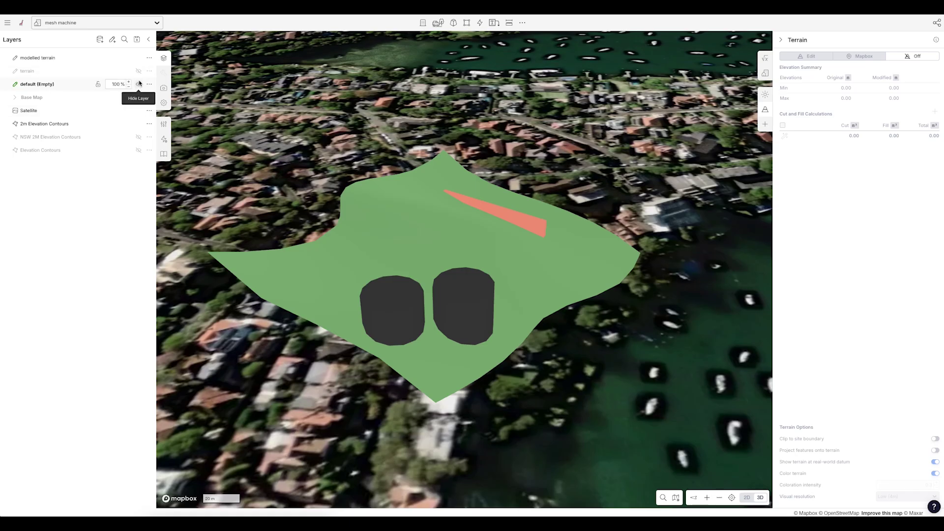
click(138, 58)
scroll(610, 231, up, 3)
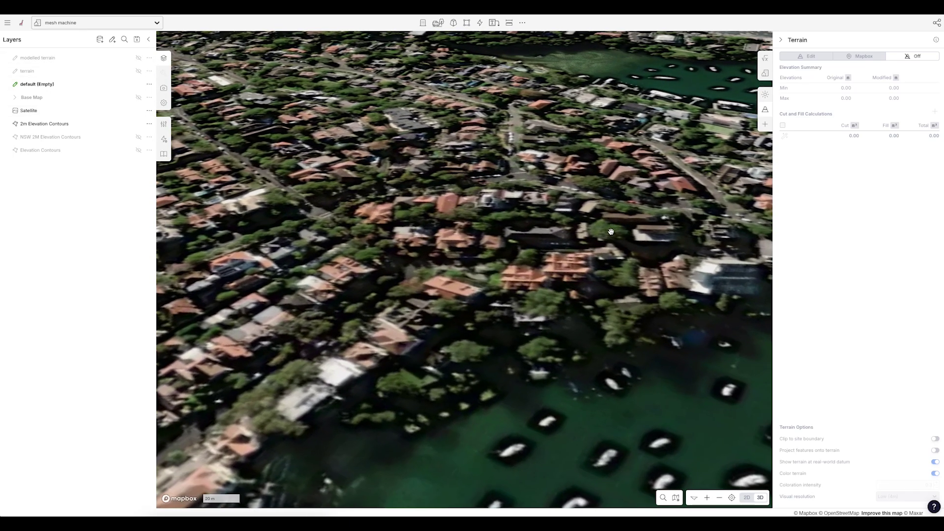
click(138, 110)
right_drag(616, 149, 592, 152)
Find the Contour mesh machine - beta app by searching for "mesh", add it to the project and open it
click(763, 128)
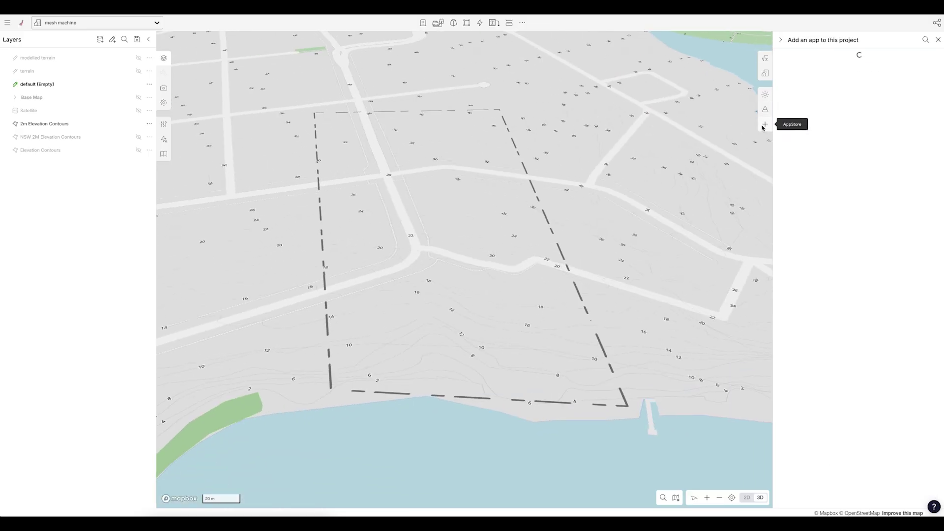
click(926, 39)
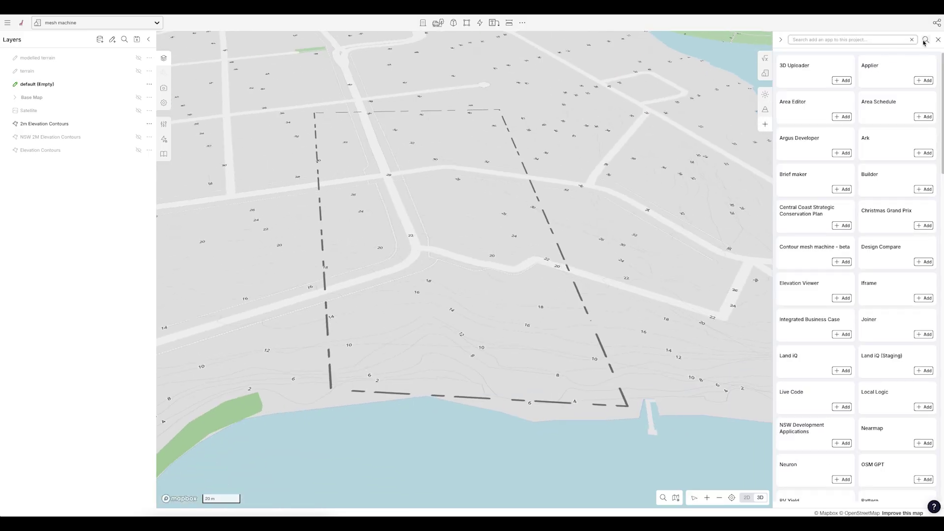
text(mesh)
click(930, 80)
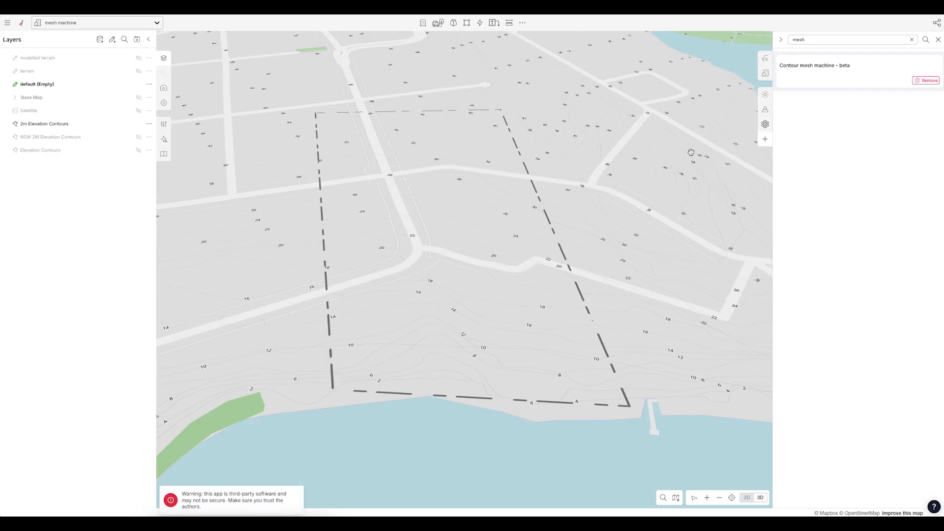
click(766, 124)
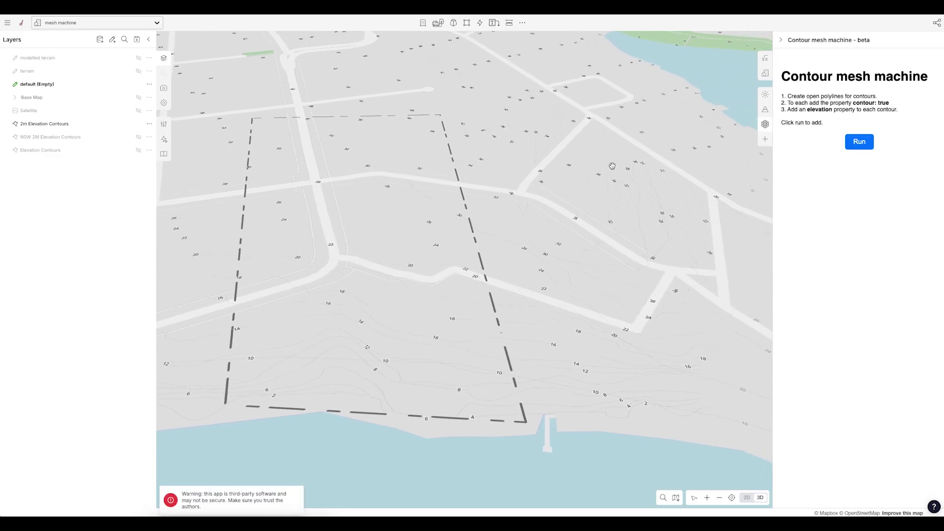
drag(795, 97, 612, 167)
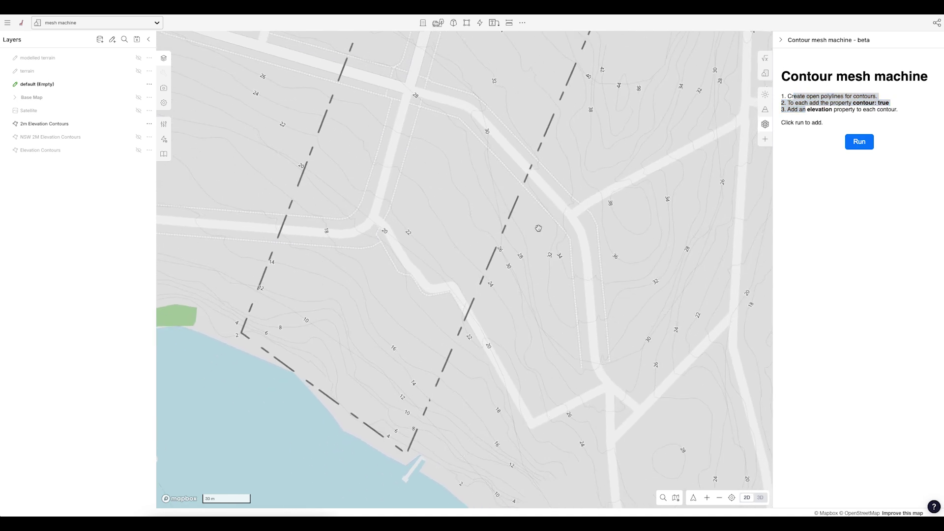
Draw an open four-segment polyline along the low contour near the shoreline, with segments of about 35.5, 36, 51.3 and 42.5 m
drag(557, 218, 554, 240)
key(l)
click(228, 327)
click(279, 353)
click(335, 340)
click(372, 414)
double_click(427, 455)
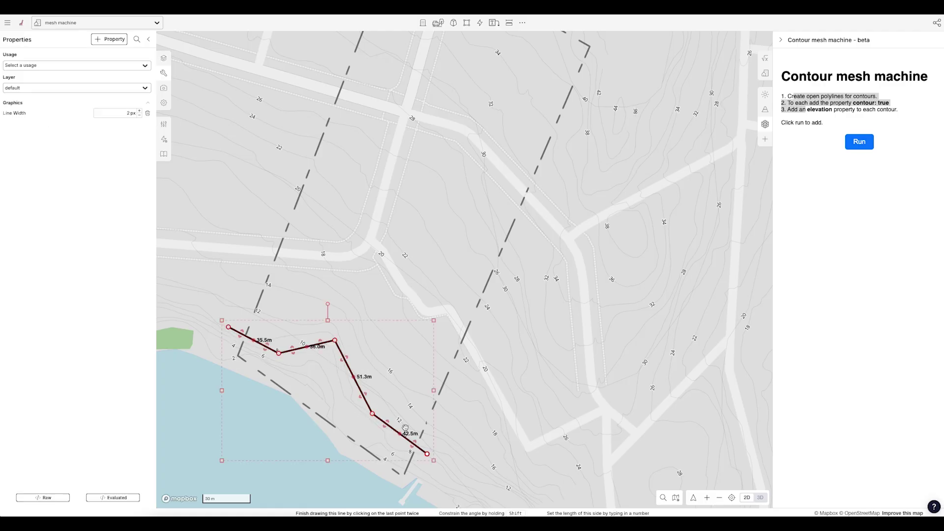
Add a property named contour, with the value true, to the shoreline polyline
click(856, 104)
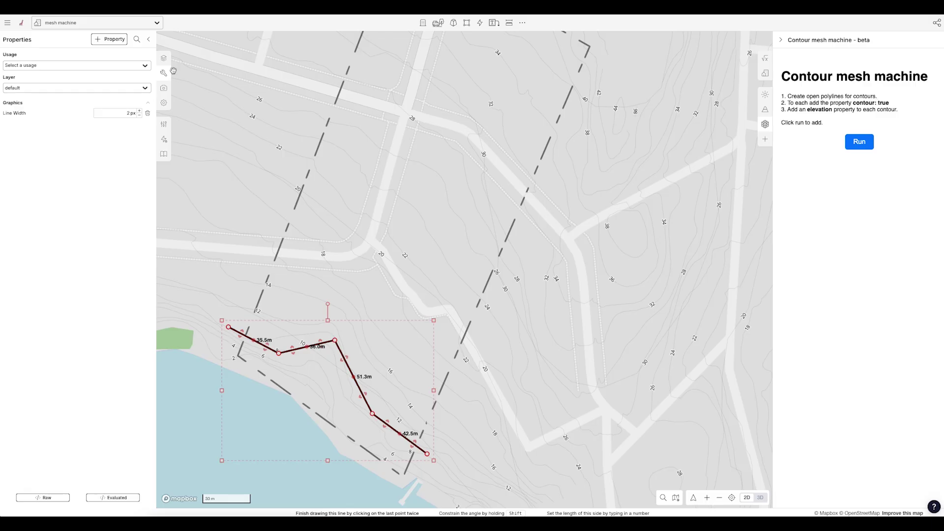
click(122, 43)
text(cono)
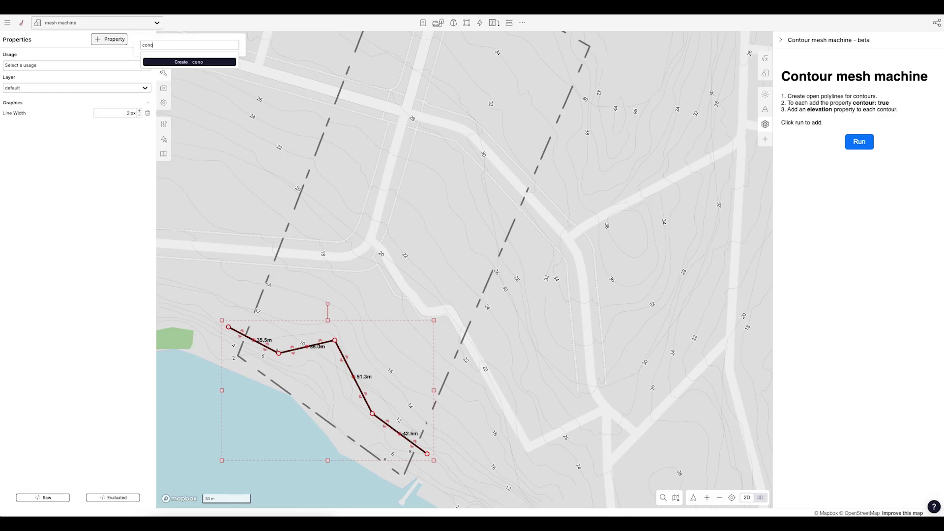
key(BackSpace)
text(t)
click(159, 59)
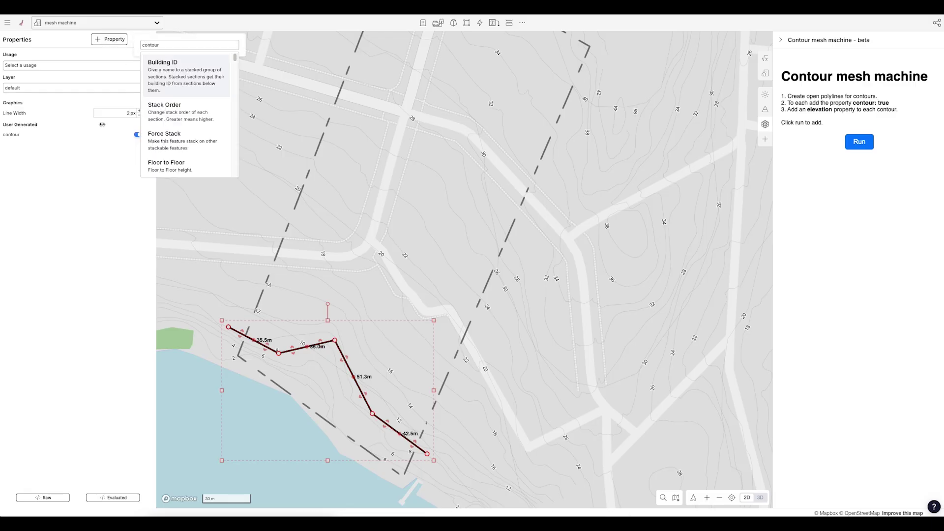
click(90, 137)
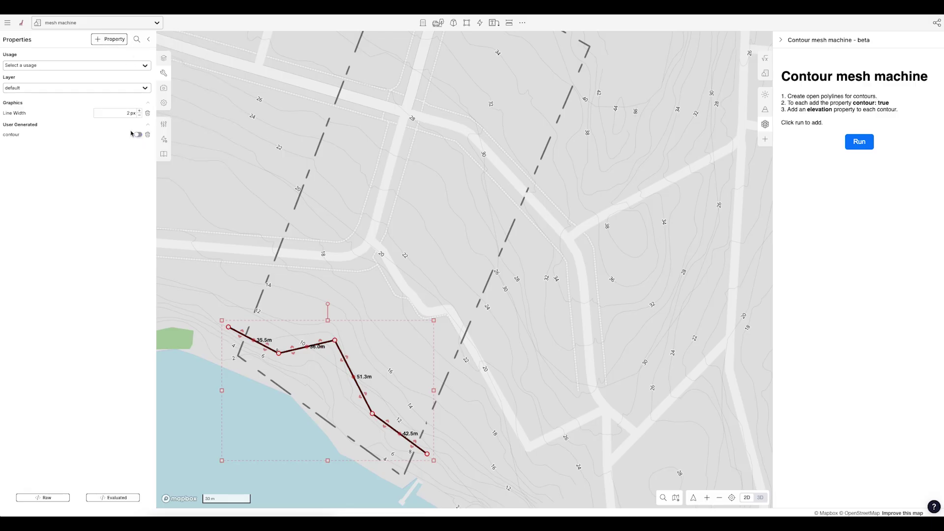
Add a property named elevation to the shoreline polyline and set it to 8
click(109, 40)
text(elevation)
click(158, 91)
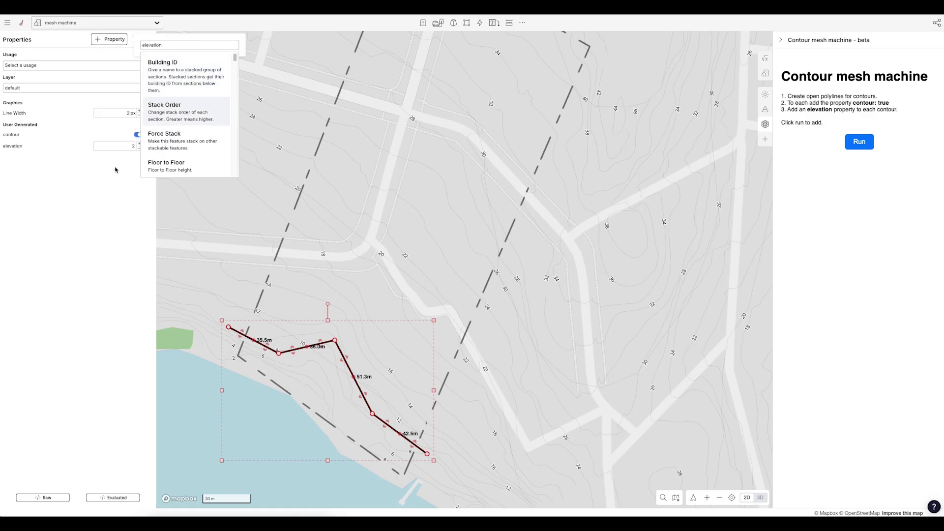
click(116, 168)
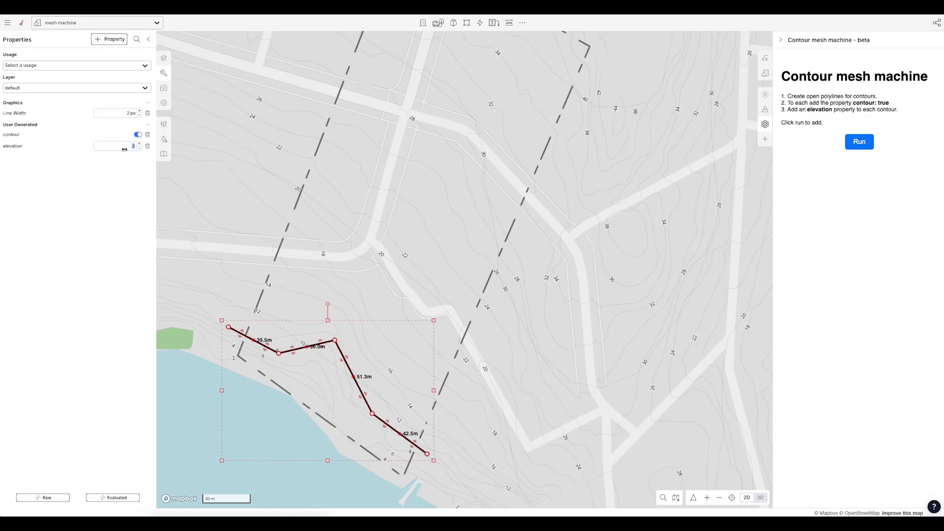
Copy the contour line uphill to the 20 m contour, removing its protruding middle vertex and setting its elevation to 20
click(304, 345)
alt+drag(304, 344, 351, 202)
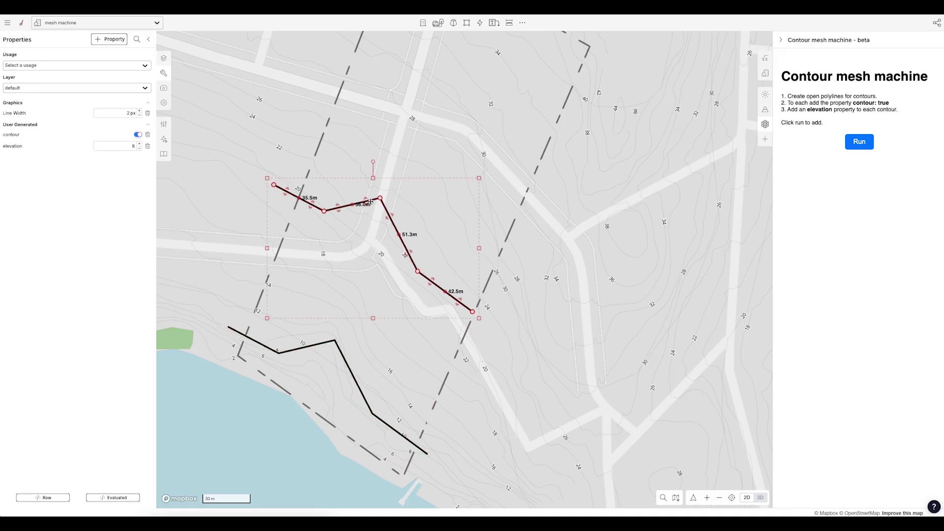
double_click(381, 198)
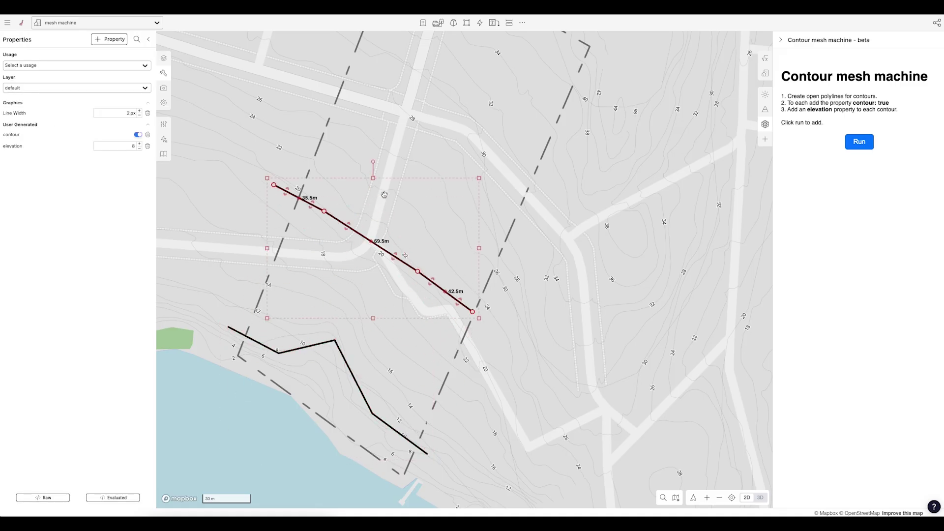
drag(234, 157, 173, 151)
click(493, 126)
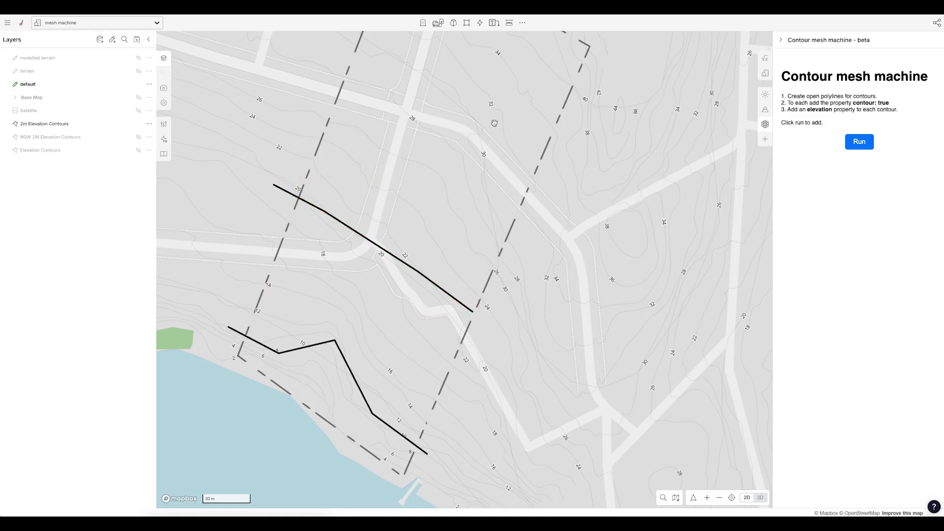
Draw an open six-segment polyline along the 28 m contour across the site, with segments between about 10.4 and 46 m
drag(493, 125, 465, 200)
drag(419, 221, 434, 278)
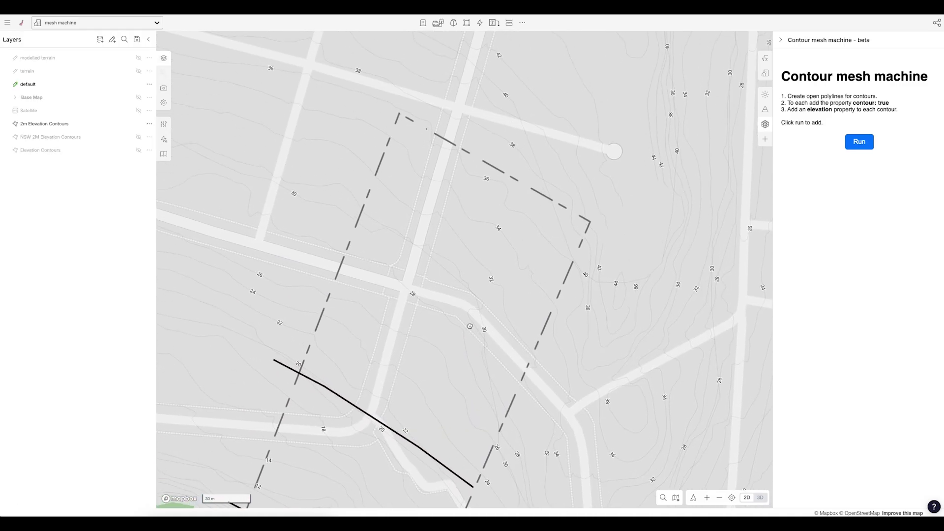
drag(467, 327, 458, 317)
key(l)
click(502, 444)
click(471, 394)
click(454, 331)
click(447, 315)
click(386, 274)
click(380, 258)
double_click(329, 241)
Draw an open three-segment polyline along the 34 m contour, with segments of about 30.9, 13.7 and 127.3 m
drag(477, 271, 421, 298)
key(Escape)
click(296, 144)
click(338, 171)
scroll(340, 184, up, 3)
click(338, 185)
double_click(347, 196)
click(347, 194)
drag(347, 195, 581, 423)
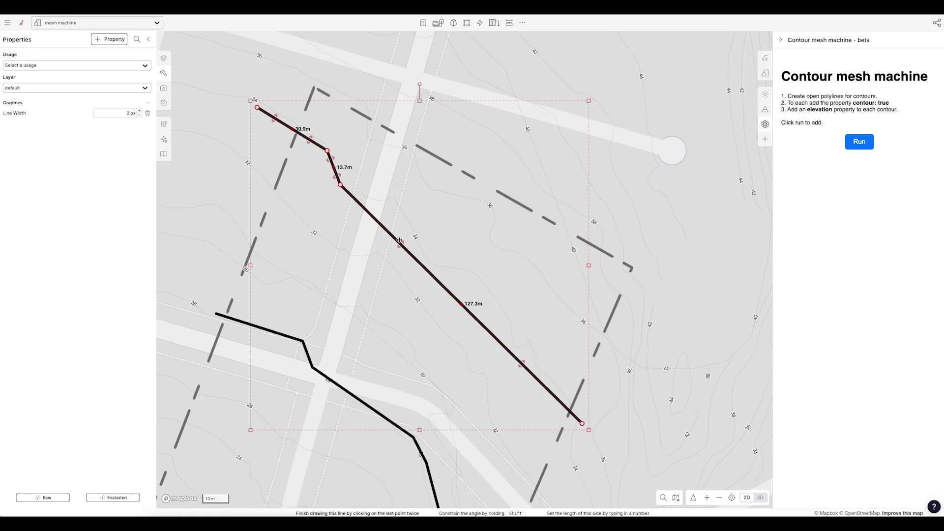
Bend the long segment of the 34 m line at several added vertices to follow the mapped contour
drag(461, 303, 506, 325)
drag(423, 254, 474, 274)
drag(406, 229, 428, 257)
Copy the 34 m line uphill past the site's upper boundary and reshape the copy's vertices to follow the contour there
drag(384, 220, 461, 116)
scroll(506, 261, down, 2)
drag(480, 152, 481, 151)
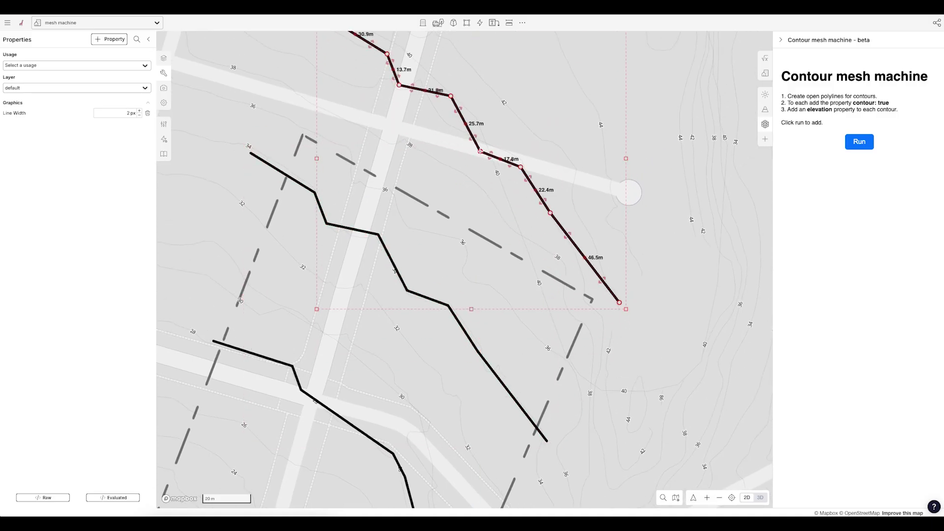
click(520, 166)
click(480, 152)
drag(551, 213, 573, 167)
drag(454, 101, 524, 190)
drag(442, 202, 439, 140)
Give the line along the 28 m contour a contour property set to true and an elevation of 28
drag(366, 344, 387, 262)
shift+click(335, 201)
shift+click(294, 381)
drag(246, 351, 299, 201)
scroll(291, 350, down, 2)
drag(246, 435, 303, 300)
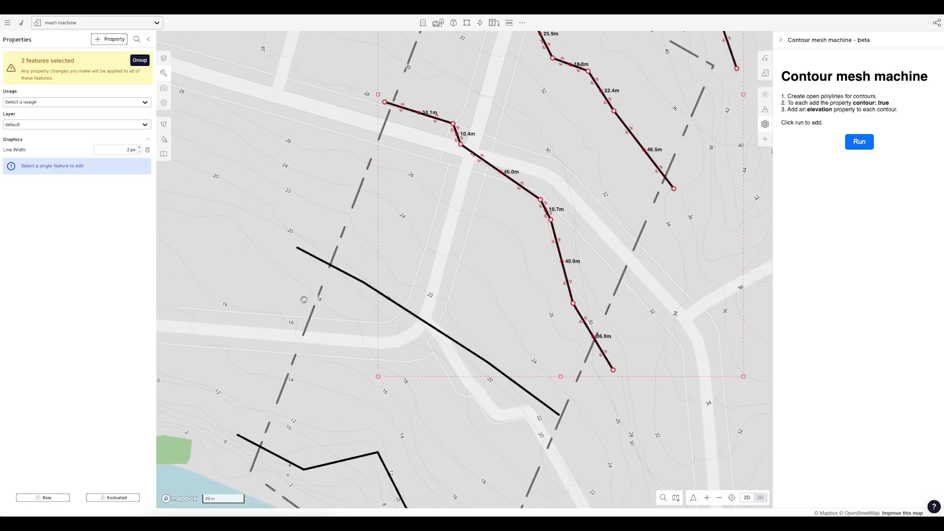
click(329, 264)
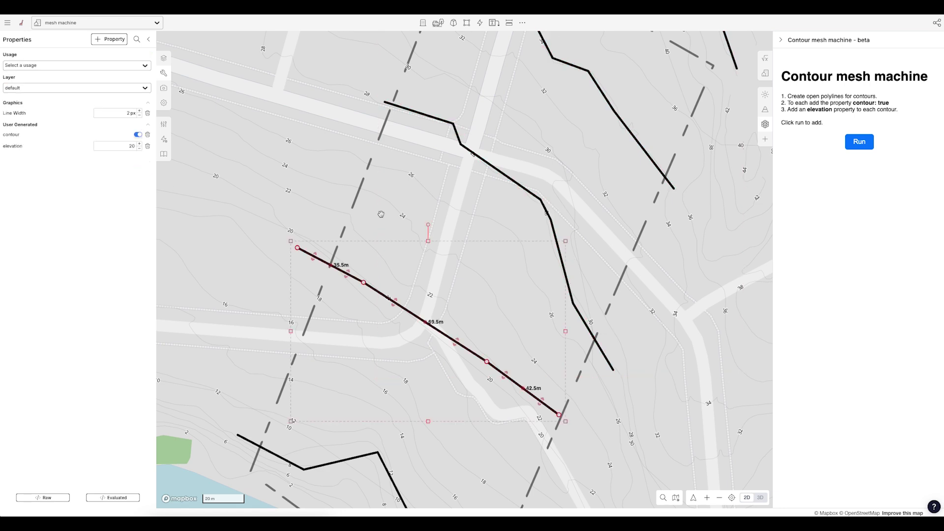
click(481, 155)
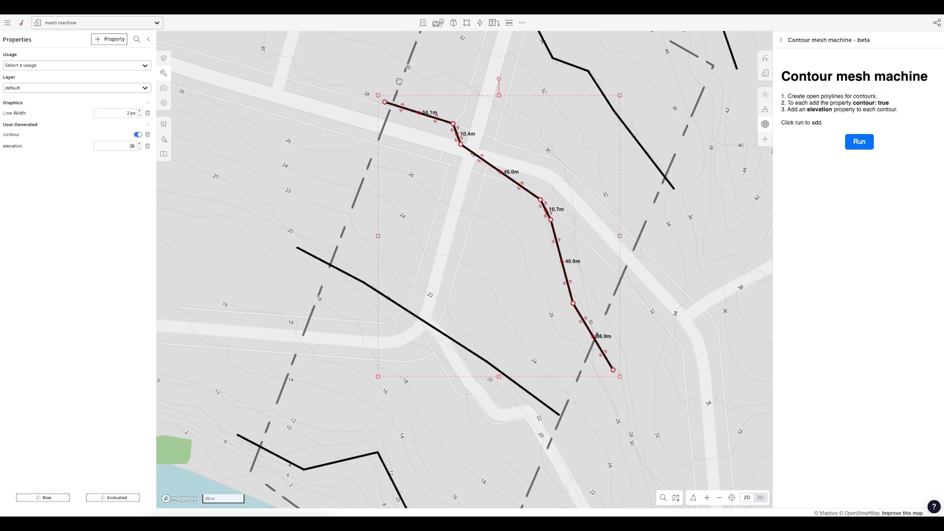
click(455, 64)
drag(454, 63, 412, 126)
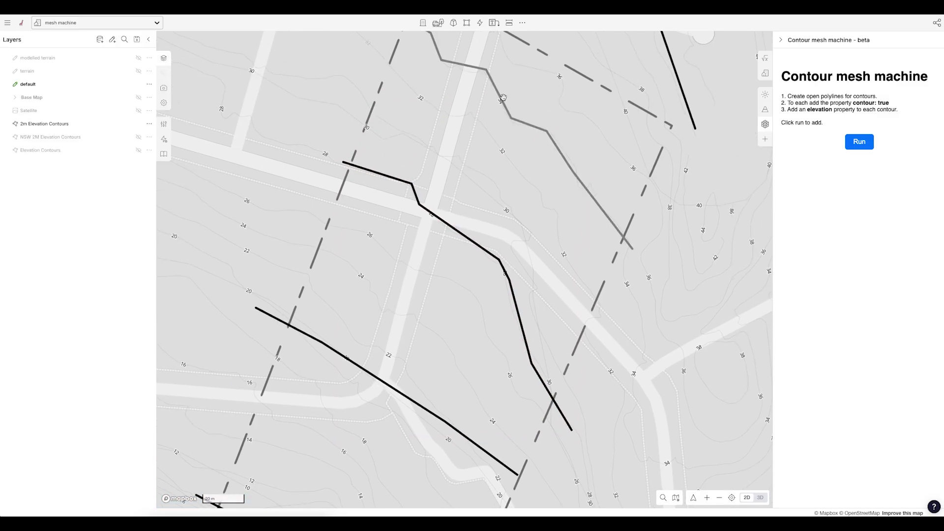
Set the elevation of the line along the 34 m contour to 34 and update the elevation of the uppermost line
click(499, 101)
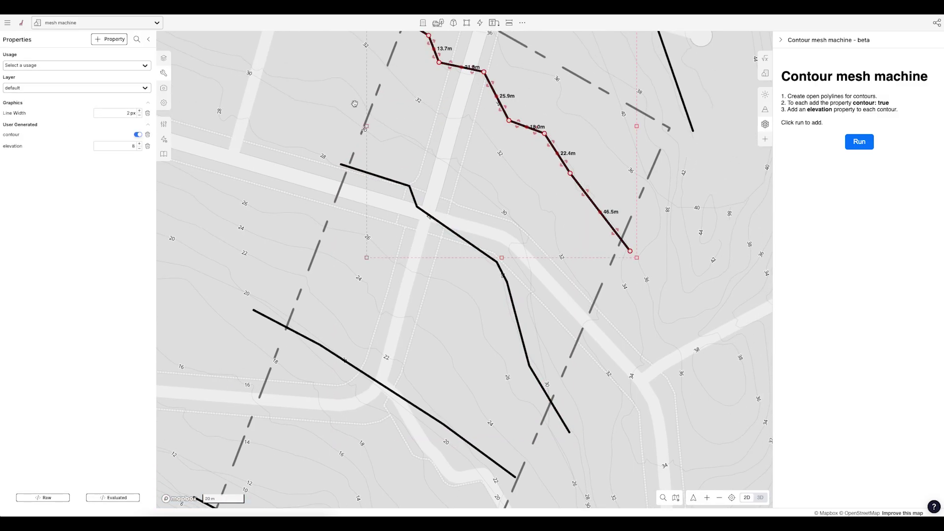
click(128, 143)
click(288, 98)
drag(353, 87, 289, 177)
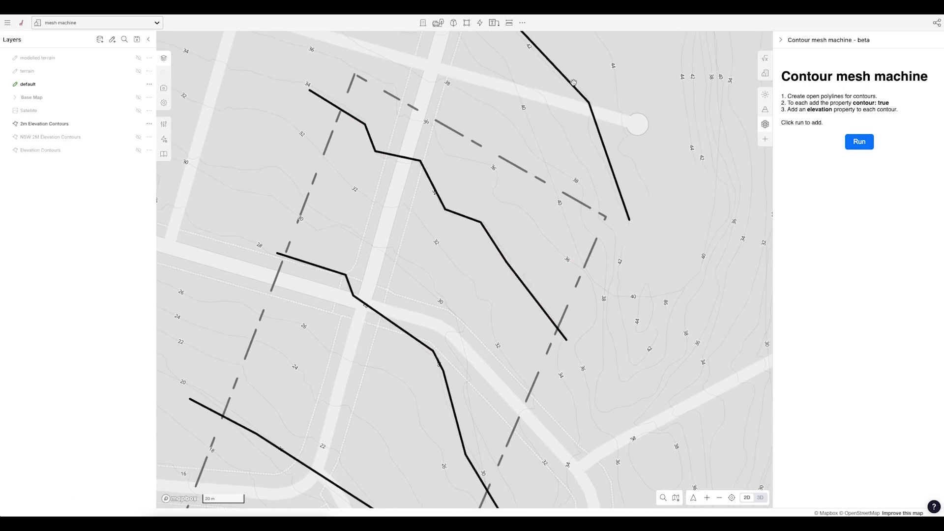
click(568, 82)
click(130, 145)
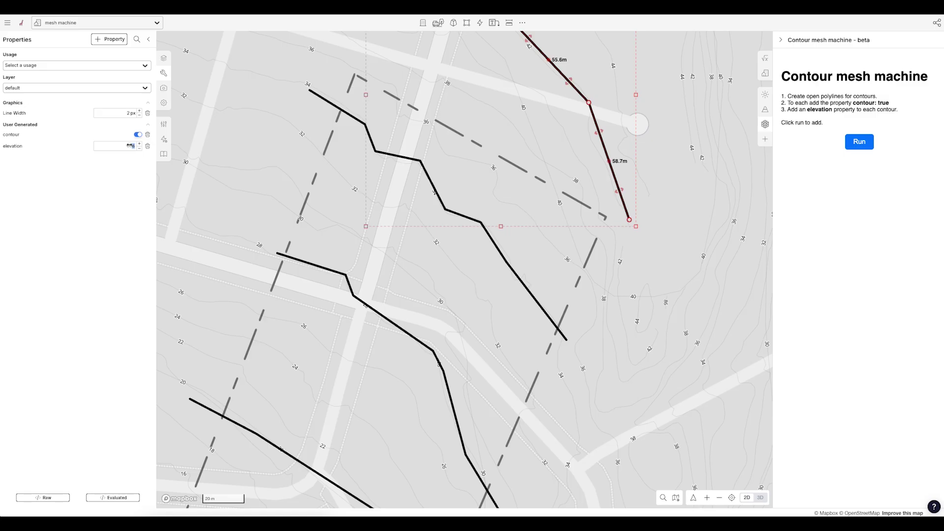
click(297, 136)
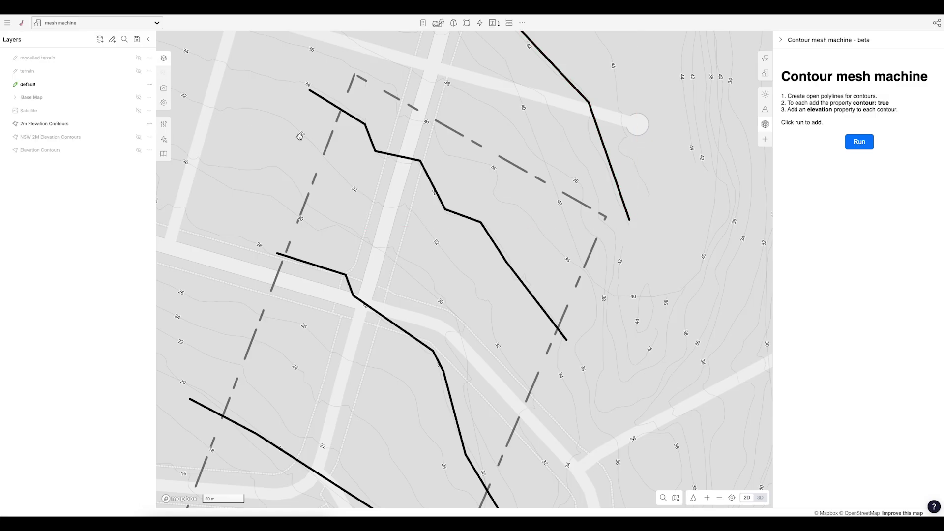
Run the Contour mesh machine to generate a mesh from the drawn contour lines and view it in 3D
scroll(296, 136, down, 2)
click(865, 146)
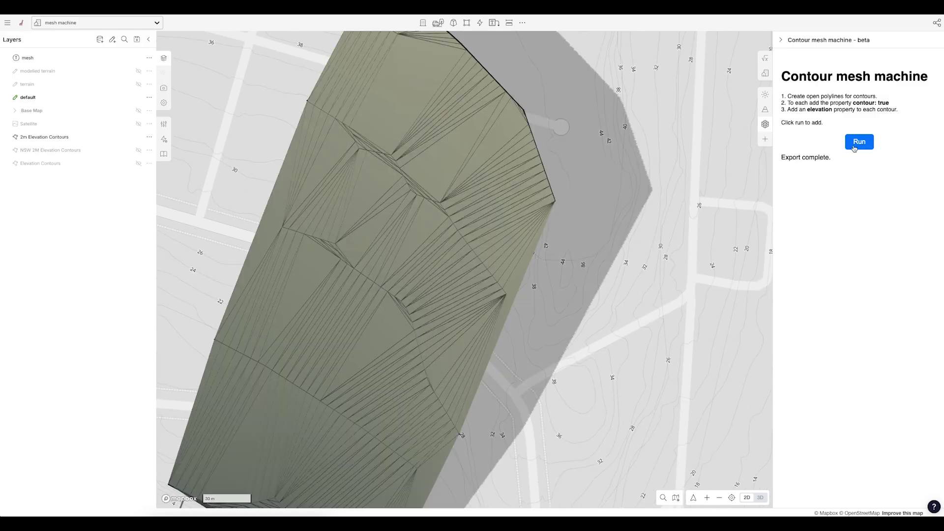
drag(425, 205, 433, 119)
right_drag(345, 368, 353, 343)
right_drag(539, 338, 356, 313)
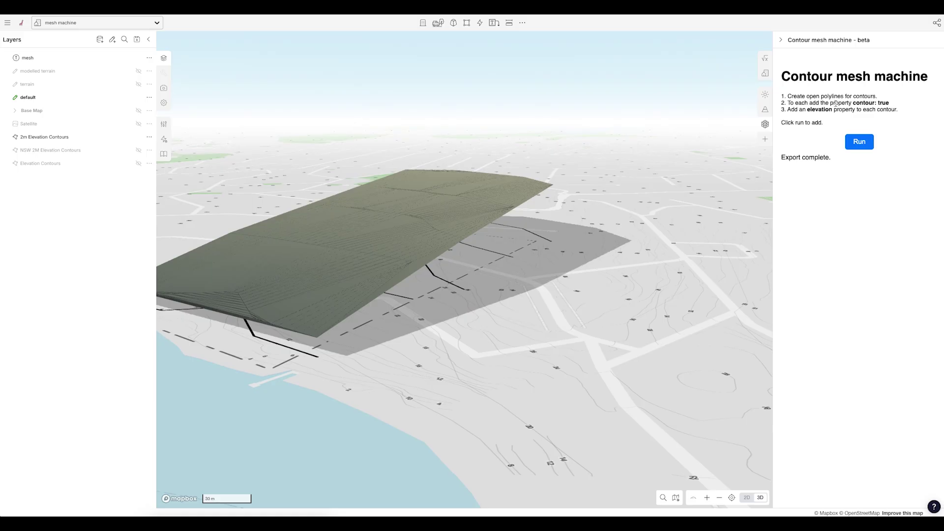
Compare the generated mesh with the built-in terrain by switching terrain to Edit mode, and turn terrain off again
click(765, 109)
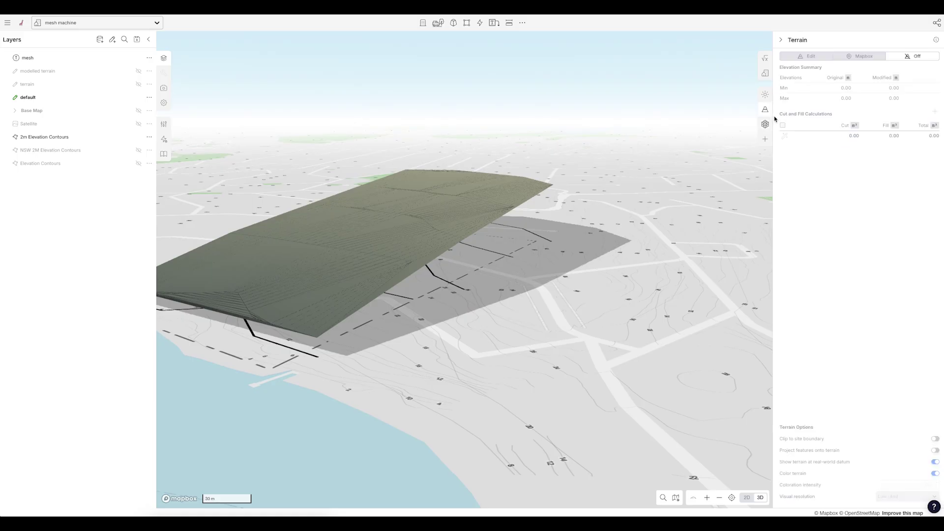
click(811, 57)
right_drag(617, 240, 539, 224)
scroll(539, 224, up, 3)
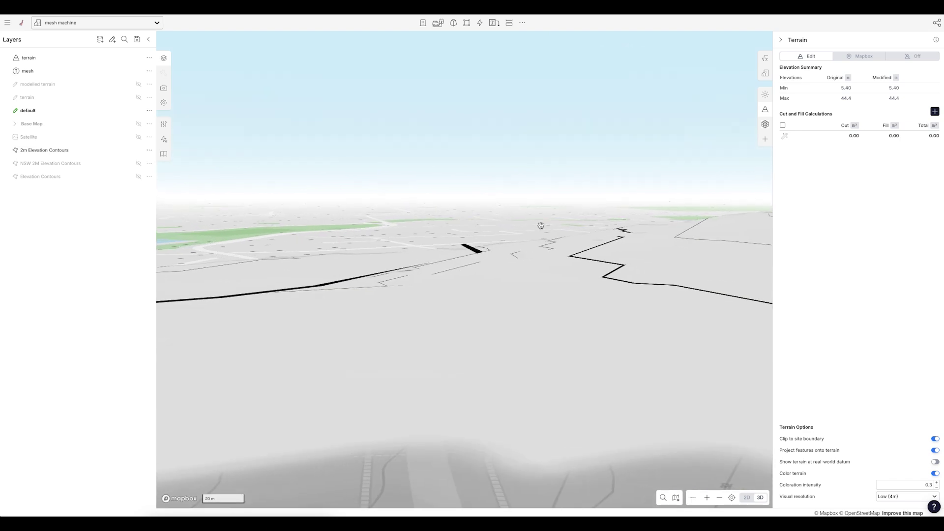
right_drag(535, 278, 429, 261)
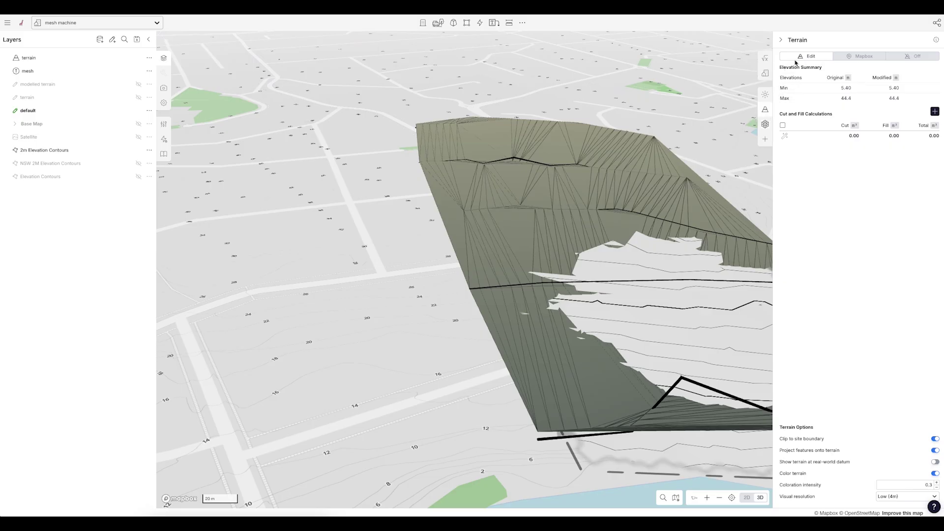
click(916, 57)
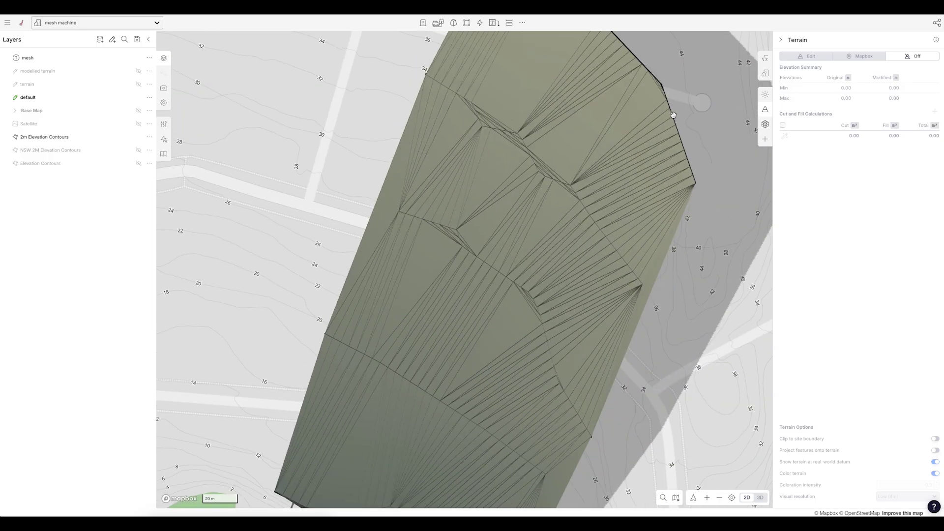
Lower the mesh layer's opacity so that the contour lines and map show through it
mouse_move(122, 60)
drag(117, 57, 98, 60)
drag(292, 179, 275, 152)
drag(271, 270, 252, 260)
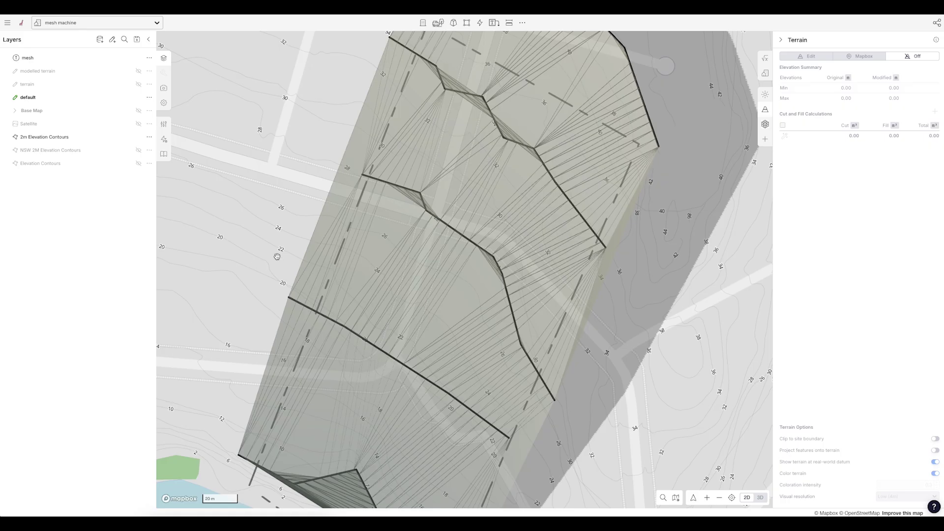
Draw an open ten-segment polyline along the 24 m contour and give it a contour property set to true and elevation 24
key(l)
click(304, 240)
click(341, 248)
click(393, 287)
click(404, 304)
click(432, 309)
click(450, 323)
click(462, 352)
click(480, 384)
click(496, 404)
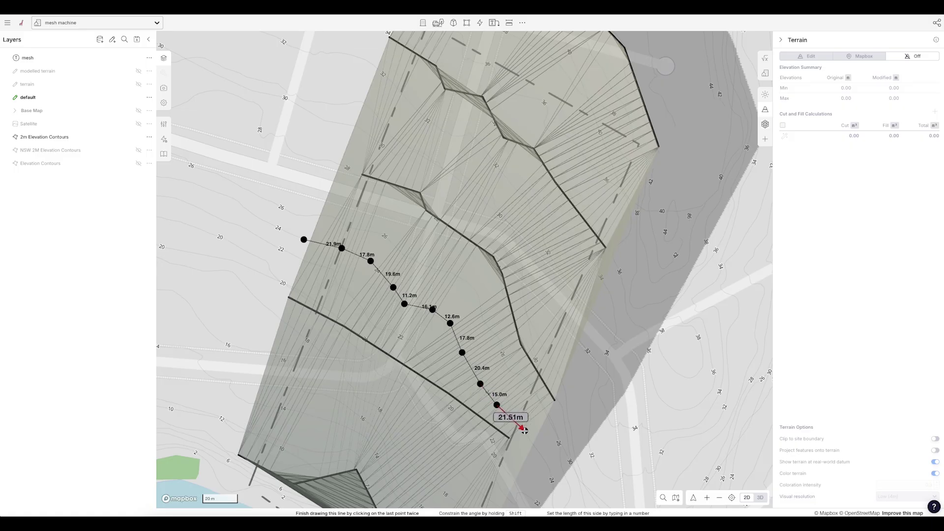
double_click(524, 431)
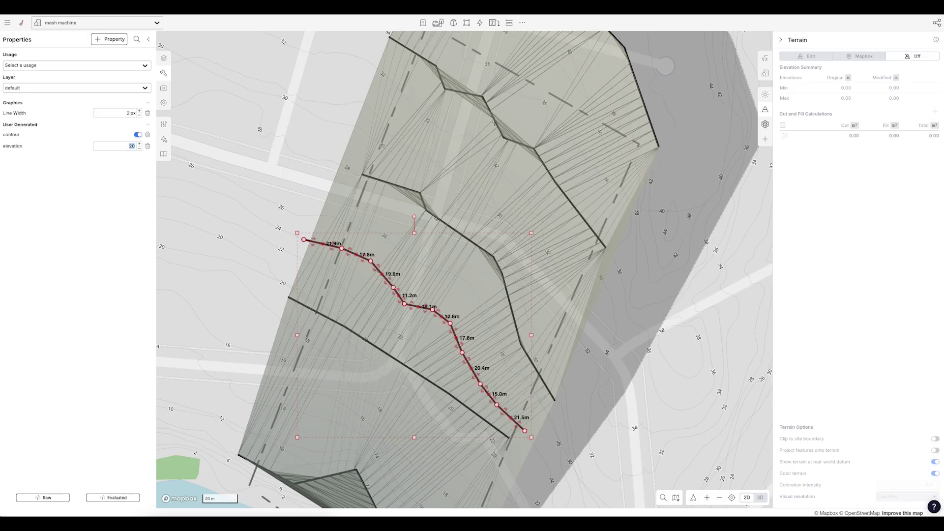
click(302, 163)
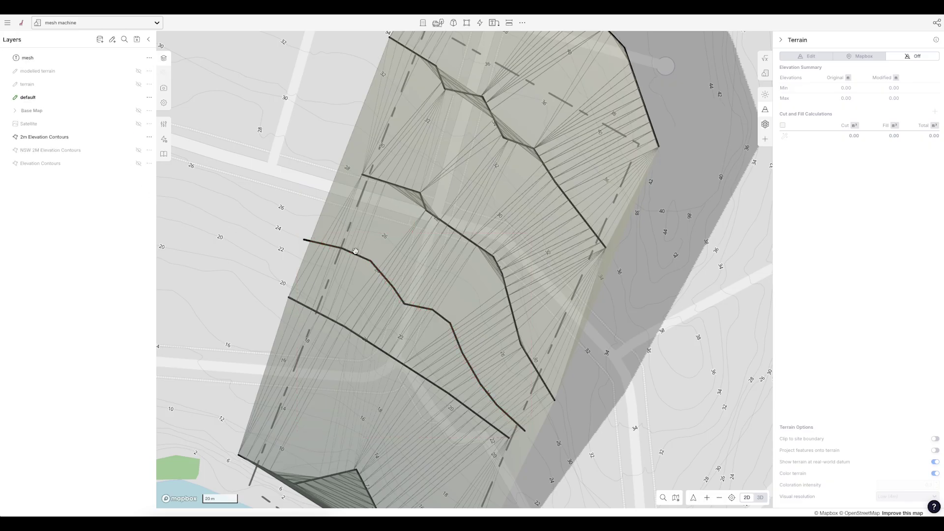
Extend the western end of the 28 m line past the mesh edge and copy the line slightly downhill
click(355, 251)
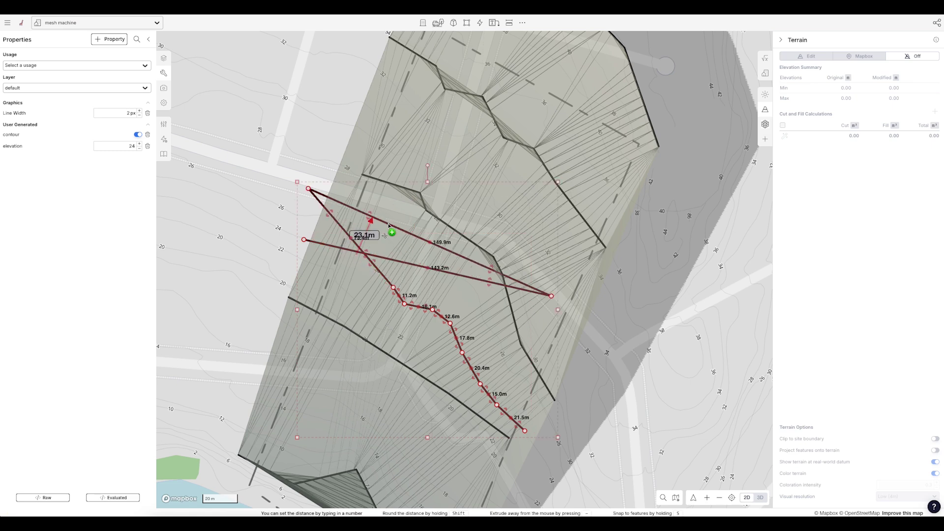
click(435, 170)
click(387, 181)
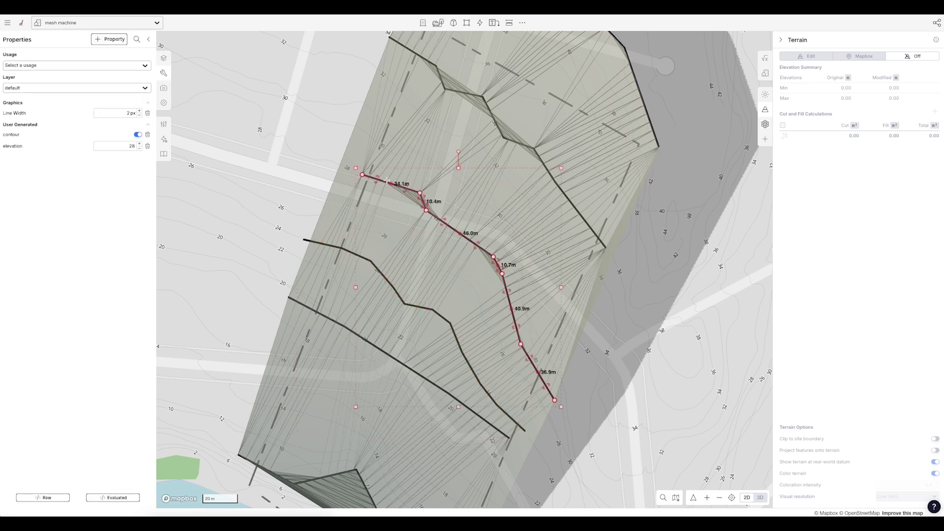
drag(362, 174, 334, 161)
alt+drag(390, 182, 384, 187)
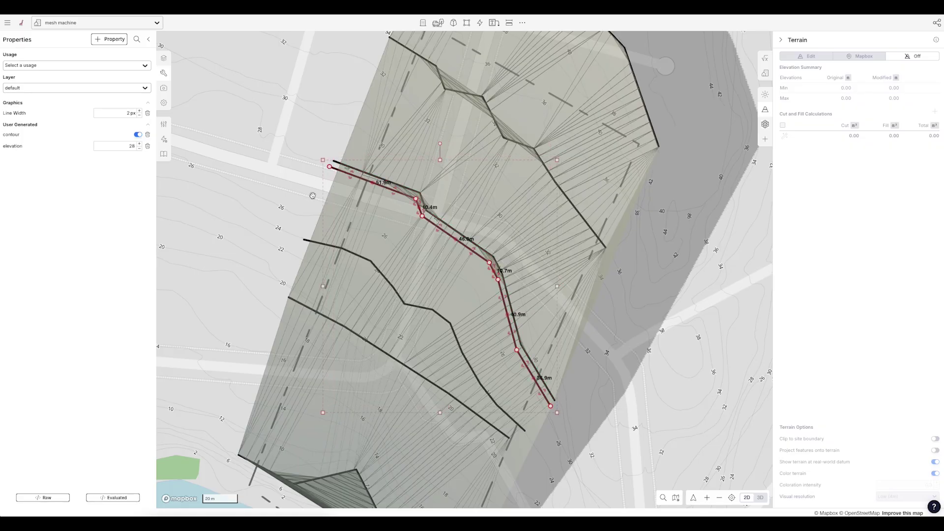
Set the elevation of the copy just downhill of the 28 m line to 24
click(242, 185)
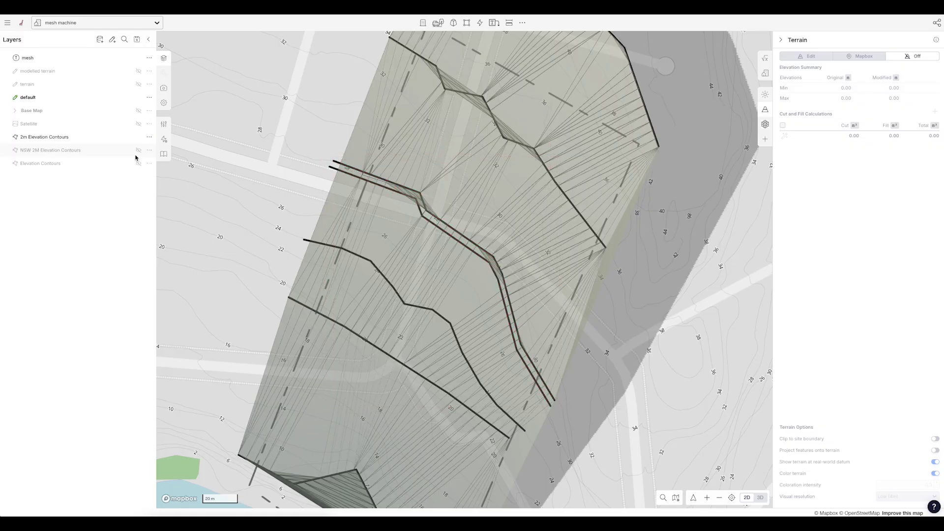
click(329, 167)
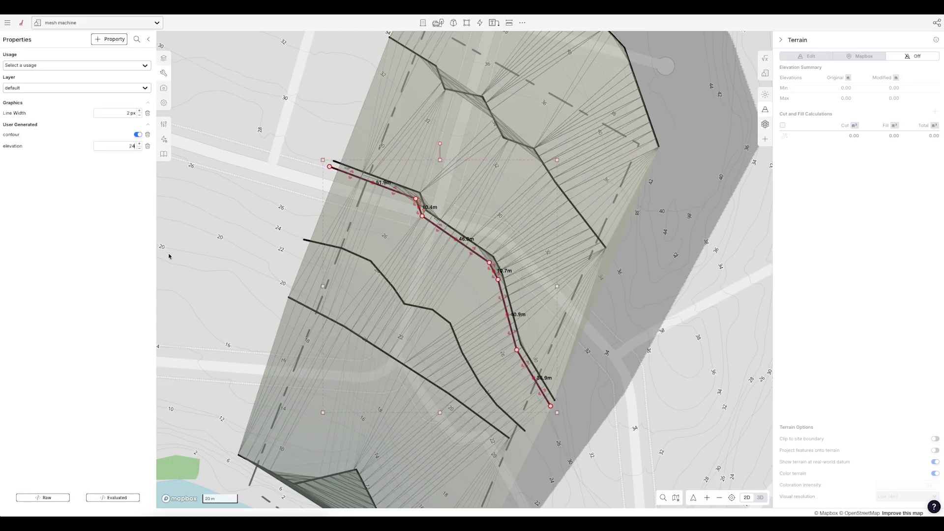
click(262, 372)
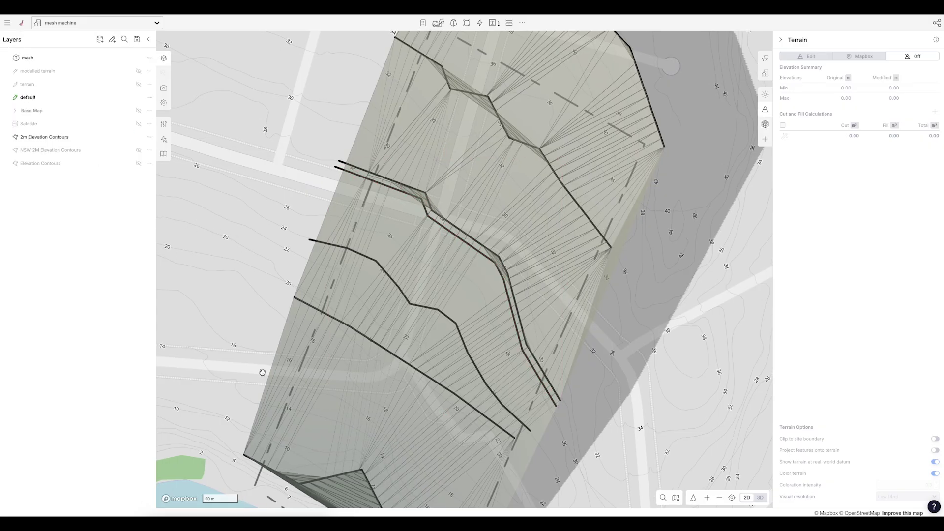
Check the elevation values of the lines along the 20, 24 and 28 m contours
click(320, 311)
click(330, 243)
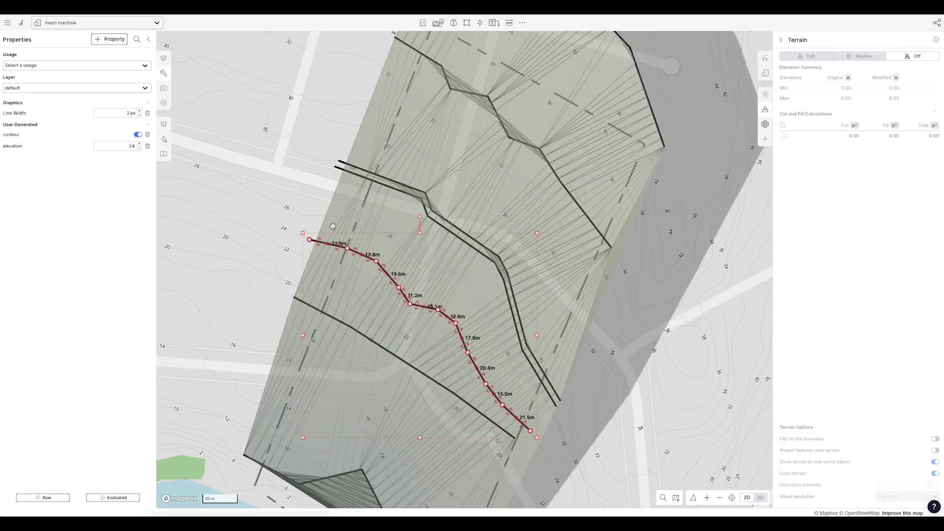
click(352, 173)
click(353, 165)
drag(340, 118, 310, 196)
Add vertices around the sharp bend near the western end of the 34 m line and round it off
click(377, 146)
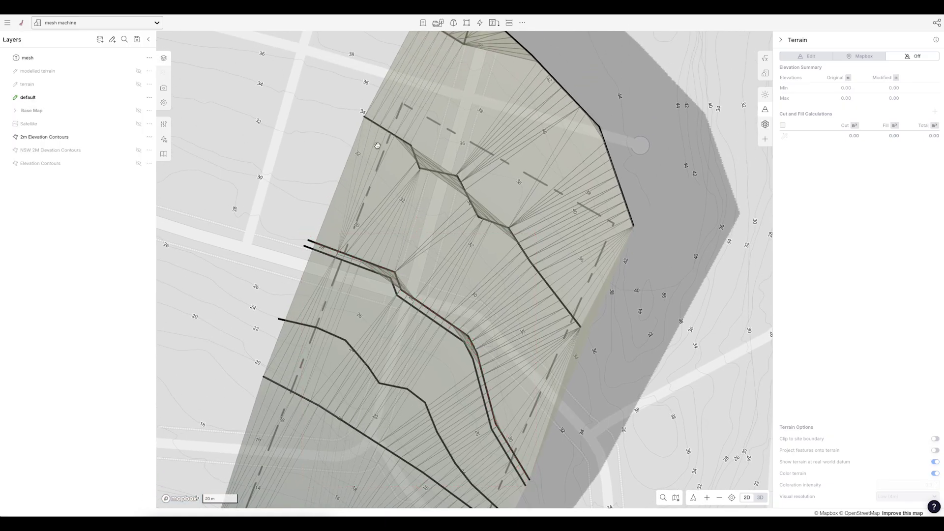
click(454, 166)
scroll(448, 173, up, 3)
drag(419, 177, 412, 164)
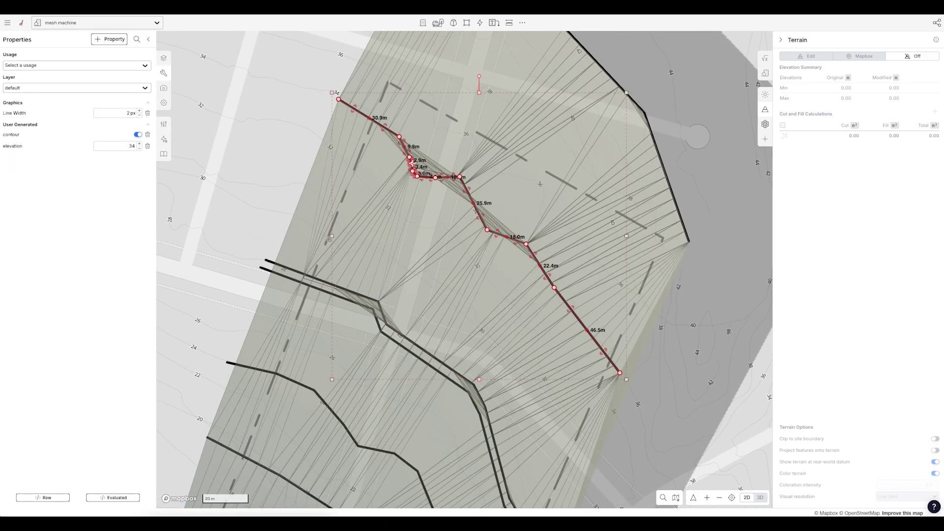
click(484, 190)
scroll(483, 189, down, 2)
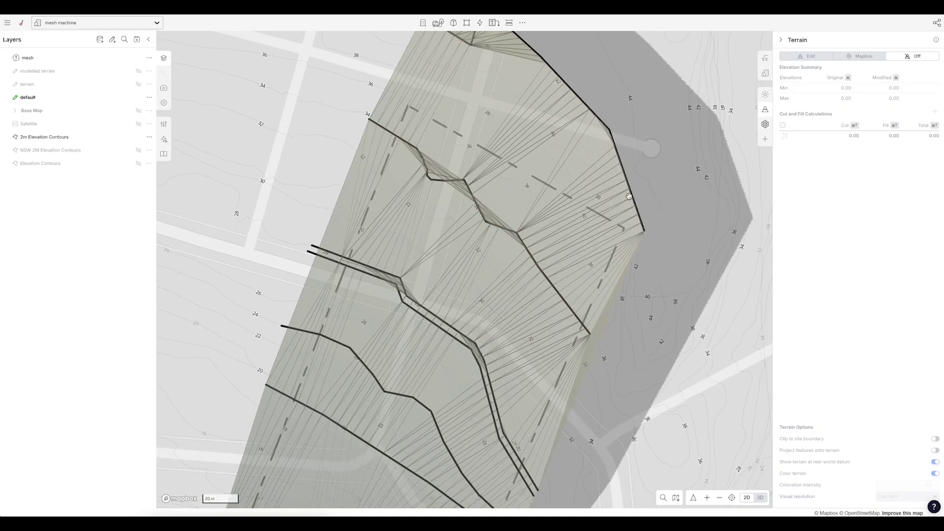
Regenerate the mesh from the edited contour lines, restore the mesh layer's full opacity and inspect the surface in 3D
click(765, 124)
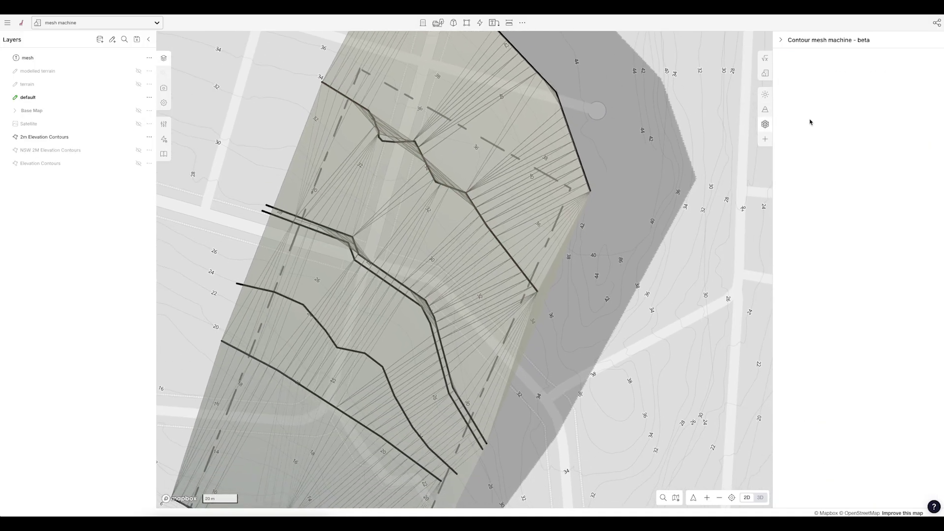
click(840, 149)
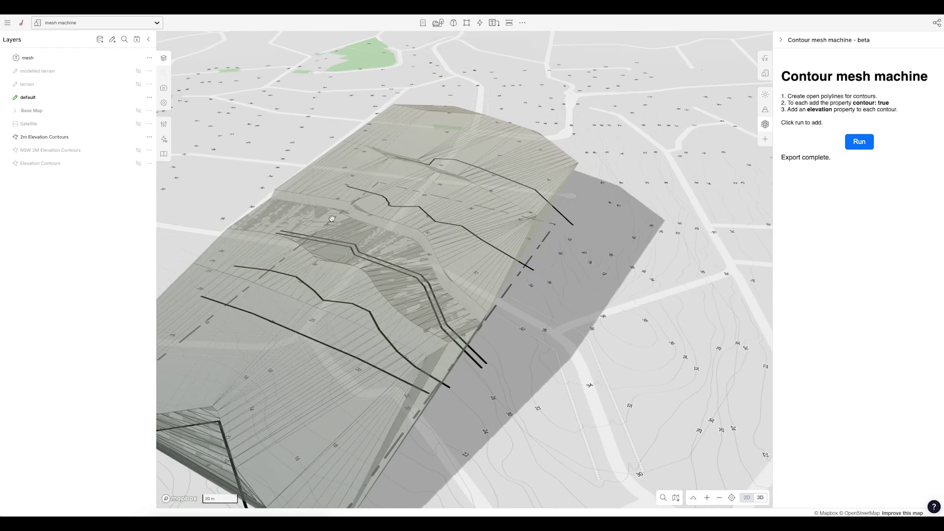
mouse_move(122, 62)
drag(111, 58, 153, 58)
right_drag(549, 394, 437, 321)
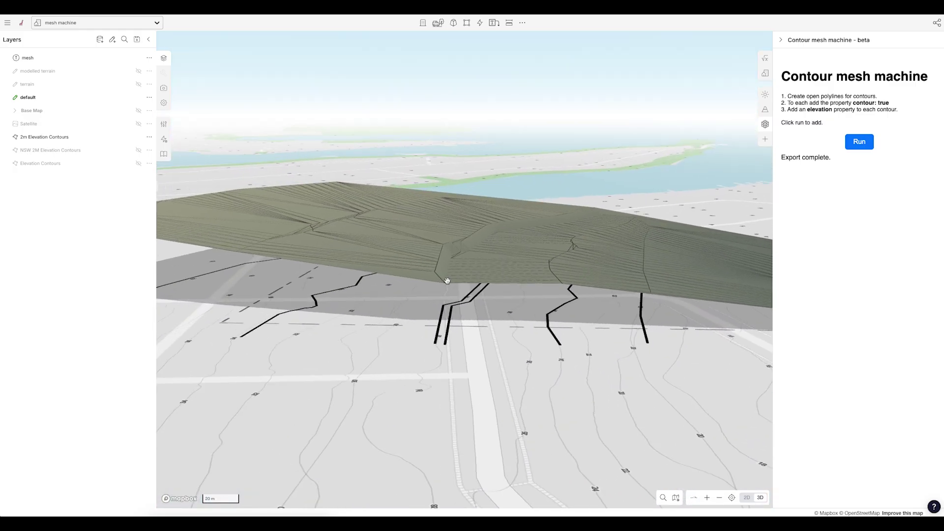
right_drag(513, 335, 545, 330)
right_drag(317, 360, 573, 348)
Extend the eastern ends of the 20 m and 24 m lines beyond the edge of the mesh
scroll(490, 300, down, 3)
drag(724, 410, 525, 425)
click(503, 368)
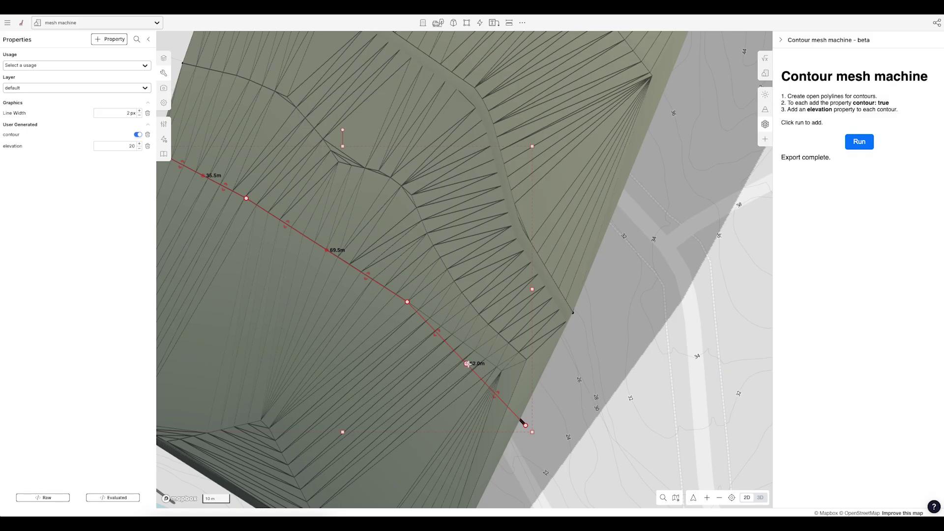
drag(468, 364, 454, 424)
click(441, 398)
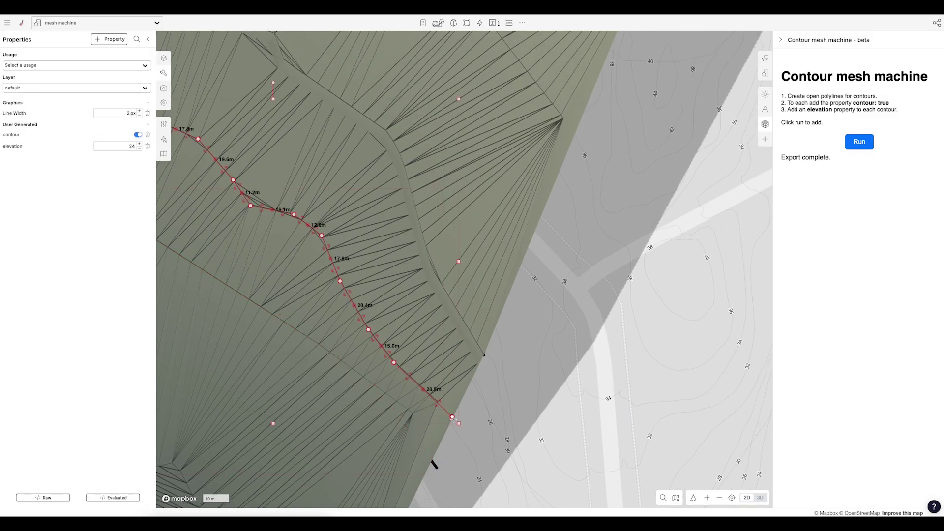
click(552, 338)
Extend the eastern end of the 34 m line beyond the edge of the mesh
scroll(552, 337, down, 2)
click(565, 148)
drag(565, 147, 582, 169)
mouse_move(642, 158)
mouse_down()
mouse_move(600, 318)
mouse_move(649, 158)
mouse_up()
scroll(602, 320, down, 2)
Extend the western ends of the 20 m and 24 m lines past the mesh, making the 24 m line's first segment about 30 m
click(284, 131)
click(281, 131)
drag(265, 80, 274, 149)
click(298, 137)
click(302, 139)
drag(289, 103, 279, 185)
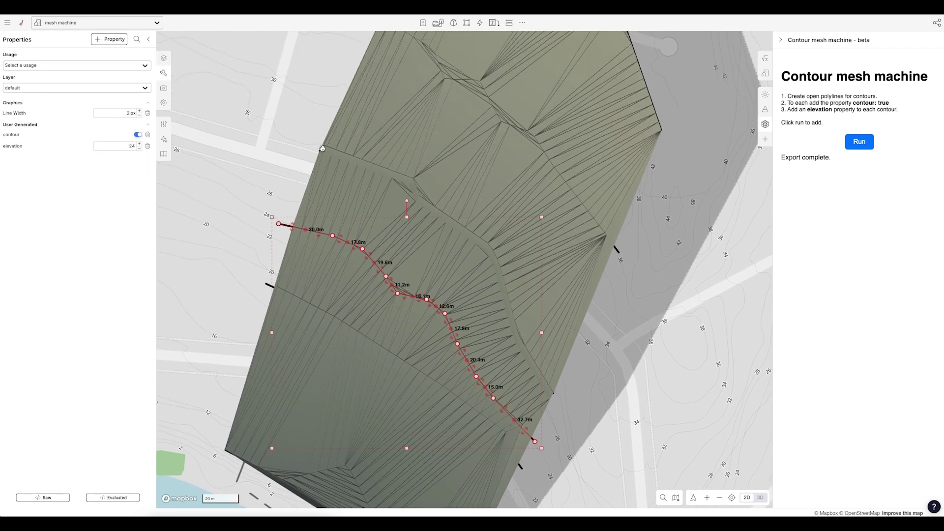
Extend the western end of the 28 m line farther outward, making its first segment about 59 m long
click(319, 159)
drag(318, 159, 253, 211)
click(322, 153)
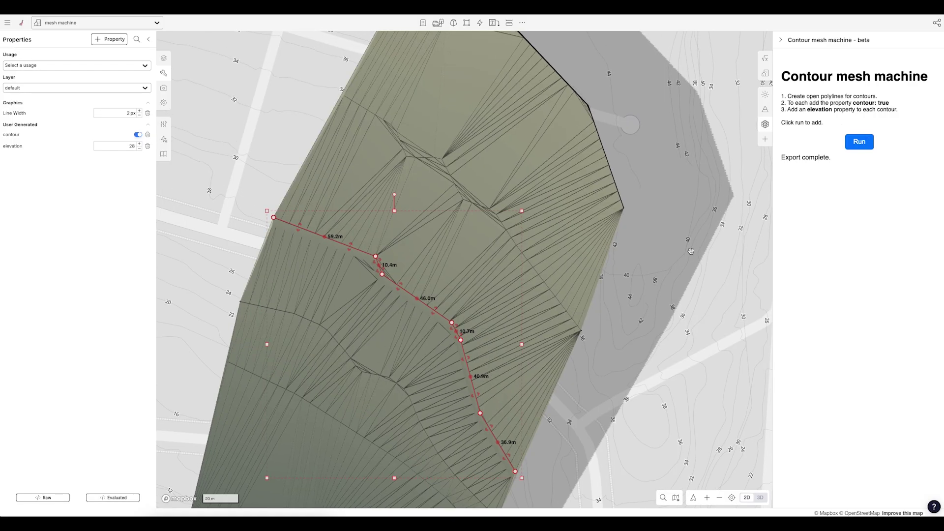
click(679, 290)
Inspect the mesh in 3D from several sides and check the elevation of the copied line beside the 28 m line
mouse_move(667, 289)
right_down()
mouse_move(622, 285)
mouse_move(662, 285)
right_up()
drag(561, 276, 480, 248)
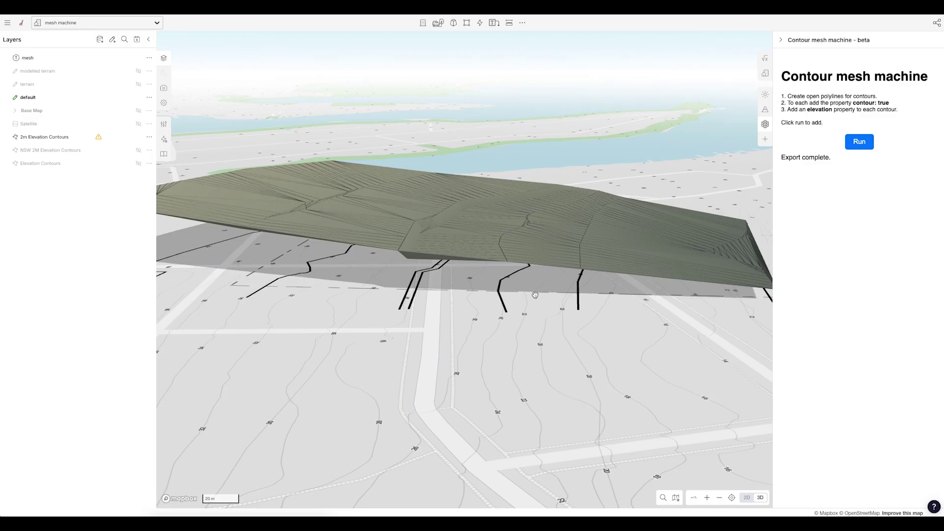
right_drag(573, 313, 560, 325)
click(367, 318)
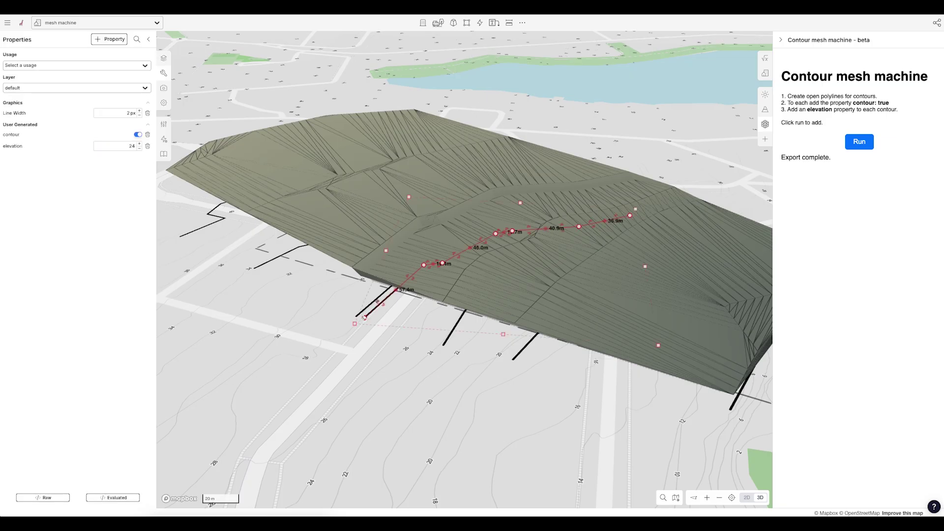
click(383, 338)
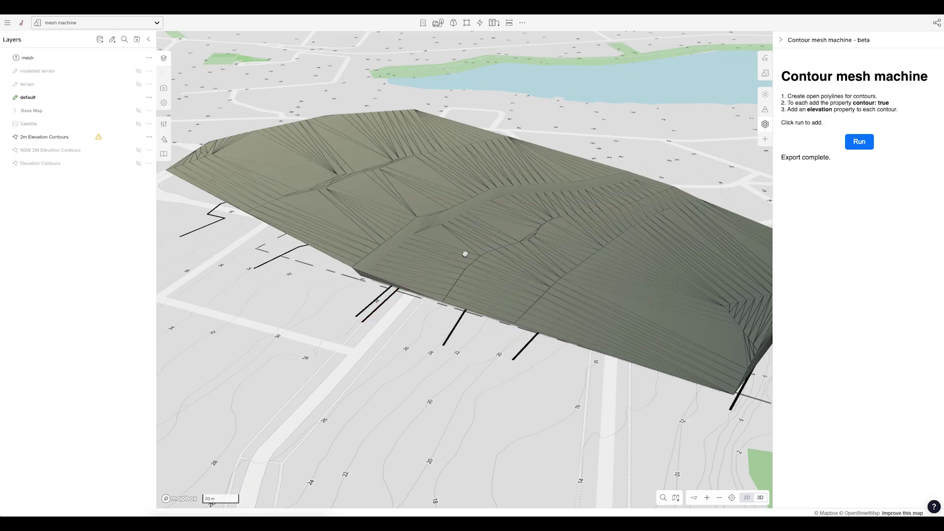
right_drag(411, 318, 383, 323)
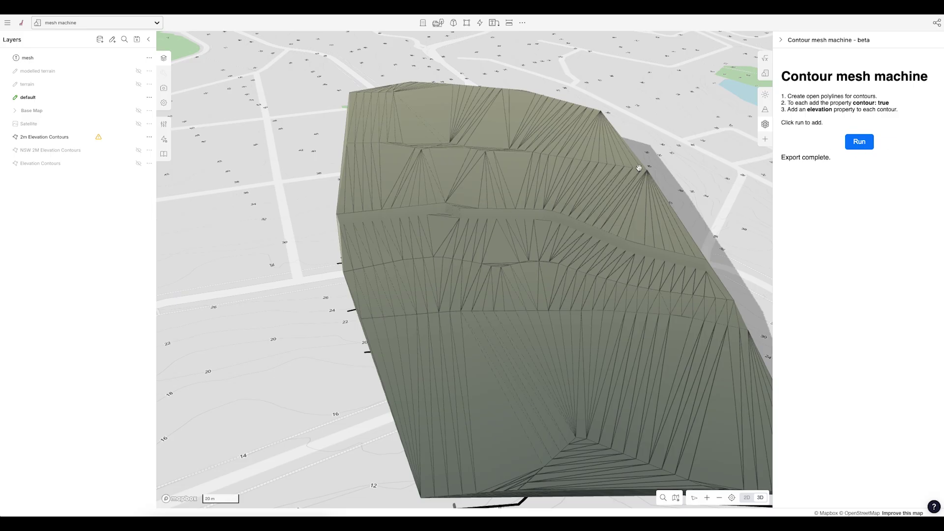
right_drag(565, 221, 535, 203)
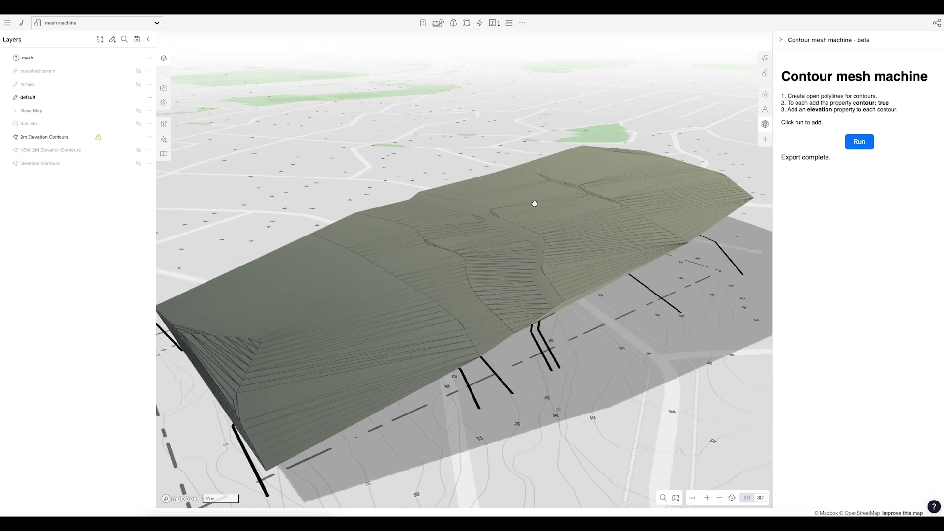